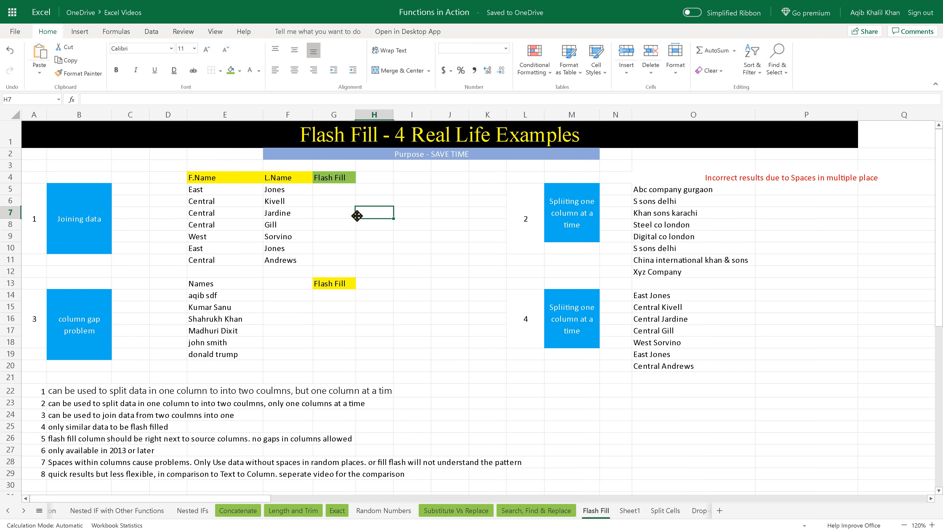
Step: Look over the Flash Fill example blocks, focusing on the Joining data example with its name columns and empty Flash Fill column
left_click(333, 227)
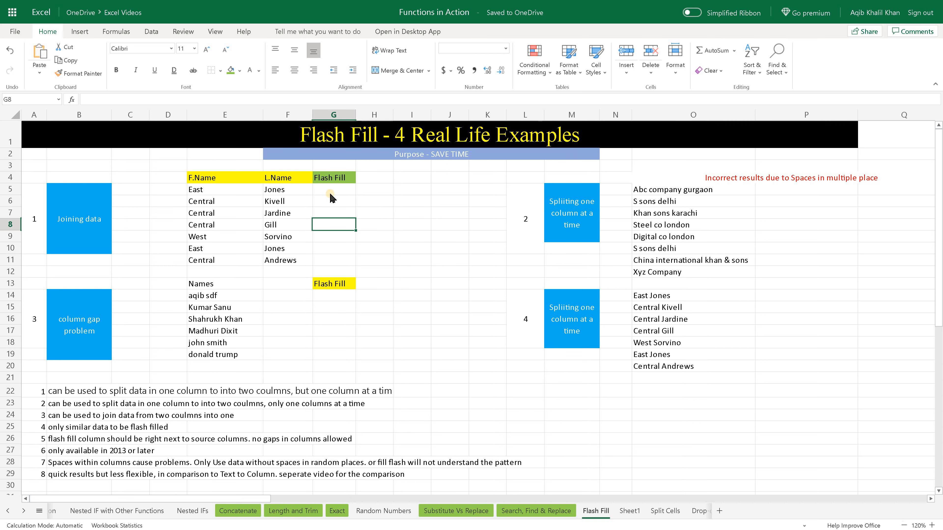
left_click_drag(224, 190, 302, 264)
left_click_drag(121, 274, 549, 192)
left_click_drag(495, 155, 899, 273)
left_click(809, 283)
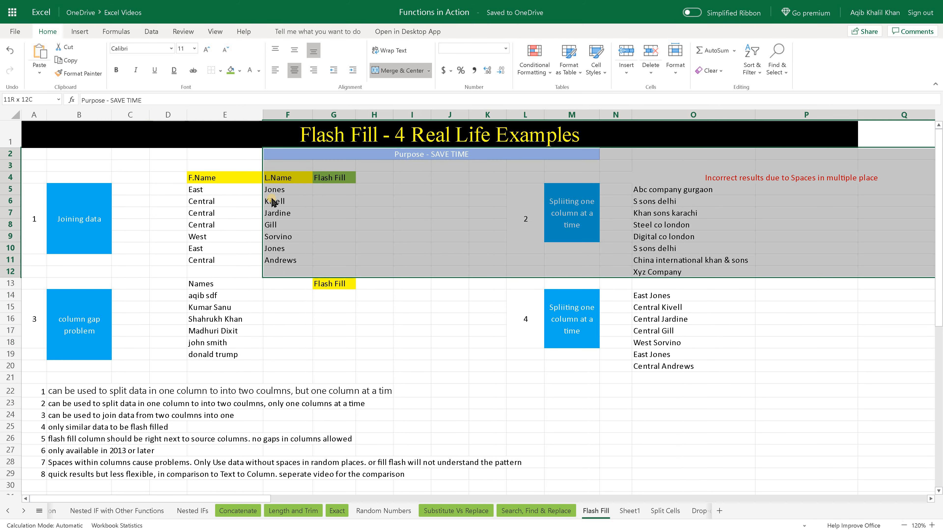
left_click_drag(163, 158, 401, 255)
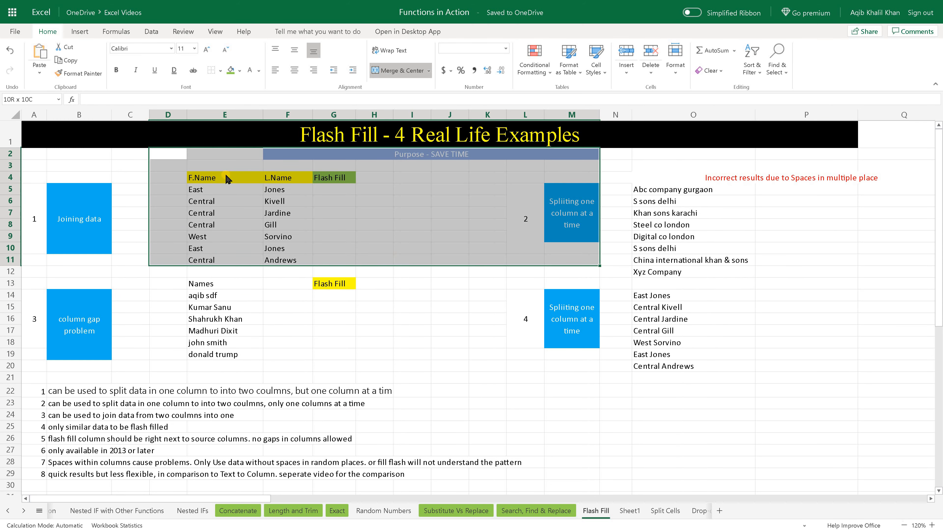
left_click_drag(182, 166, 384, 264)
left_click(99, 233)
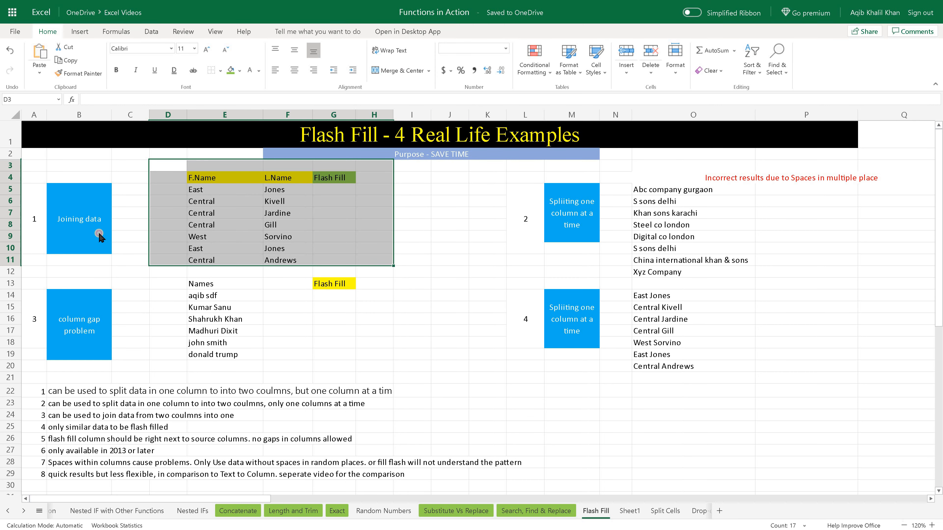
Step: Examine the F.Name and L.Name entries in E5:F11 that supply the data for the Flash Fill column
left_click(339, 192)
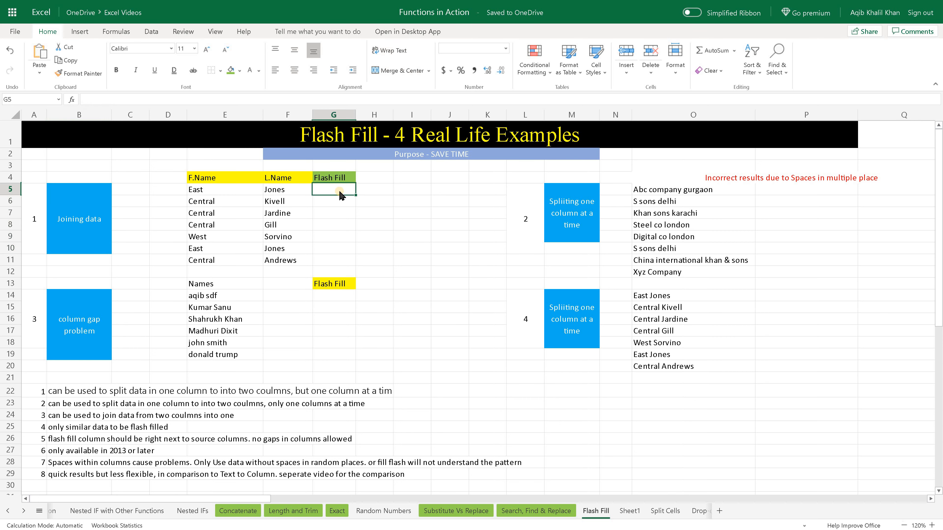
left_click(229, 191)
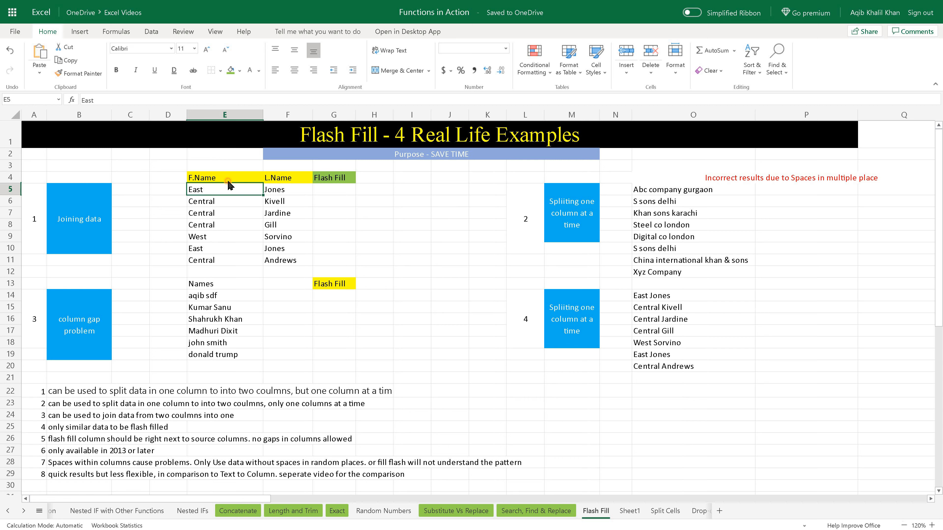
left_click(230, 181)
left_click(279, 180)
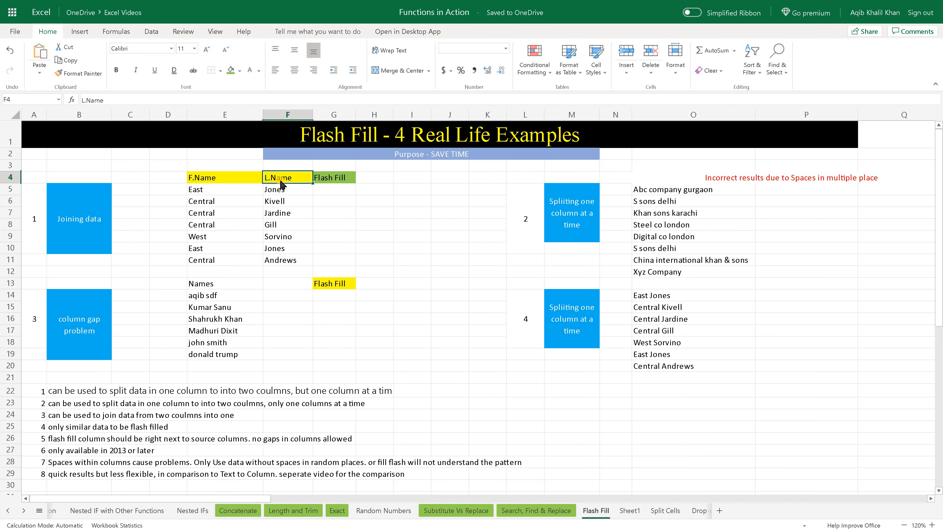
left_click_drag(239, 192, 283, 263)
left_click(284, 191)
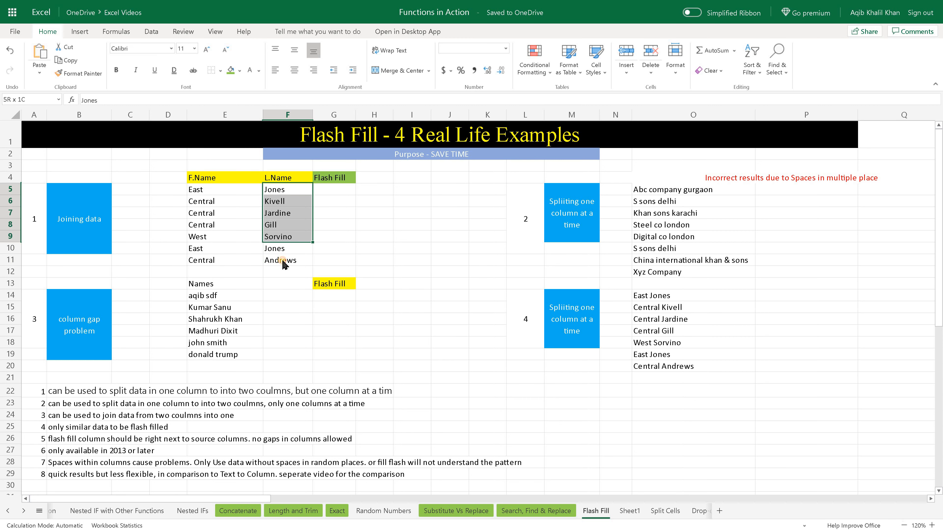
left_click(252, 262)
left_click(245, 191)
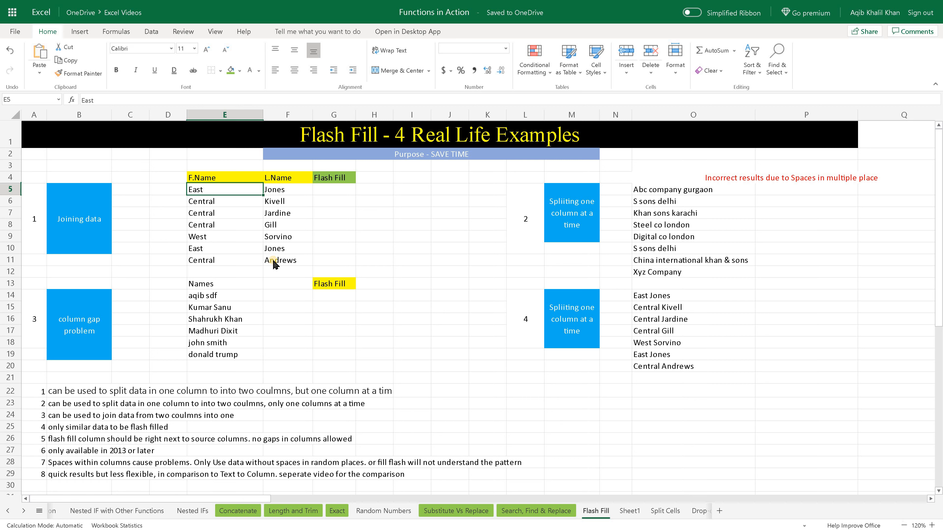
left_click(334, 190)
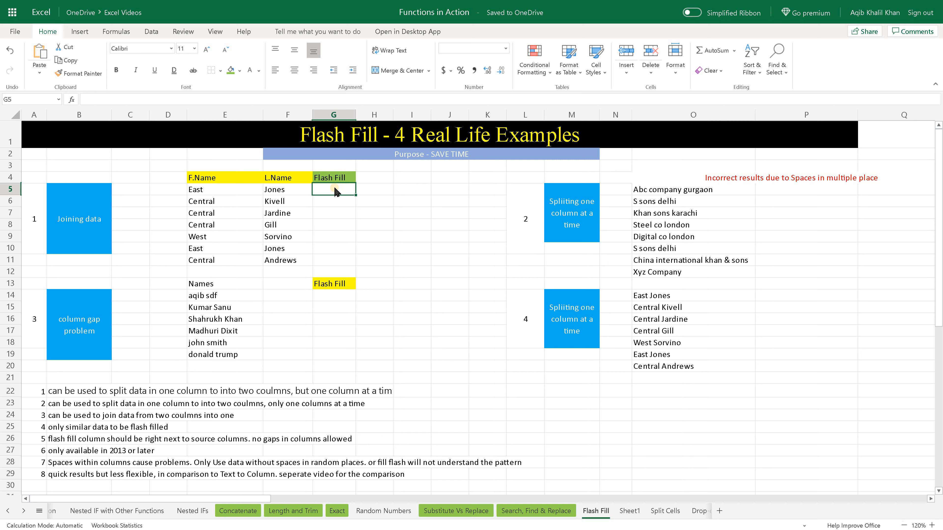
left_click(324, 193)
type("=")
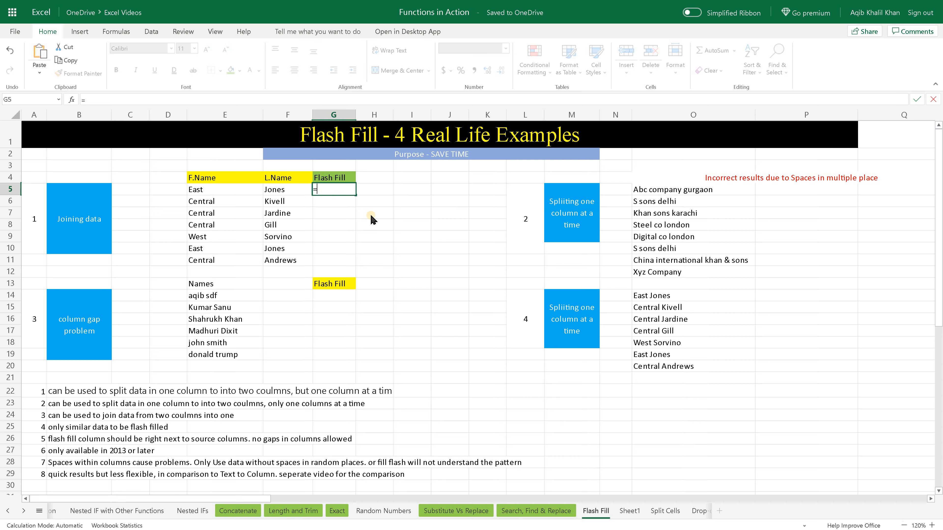
type("f")
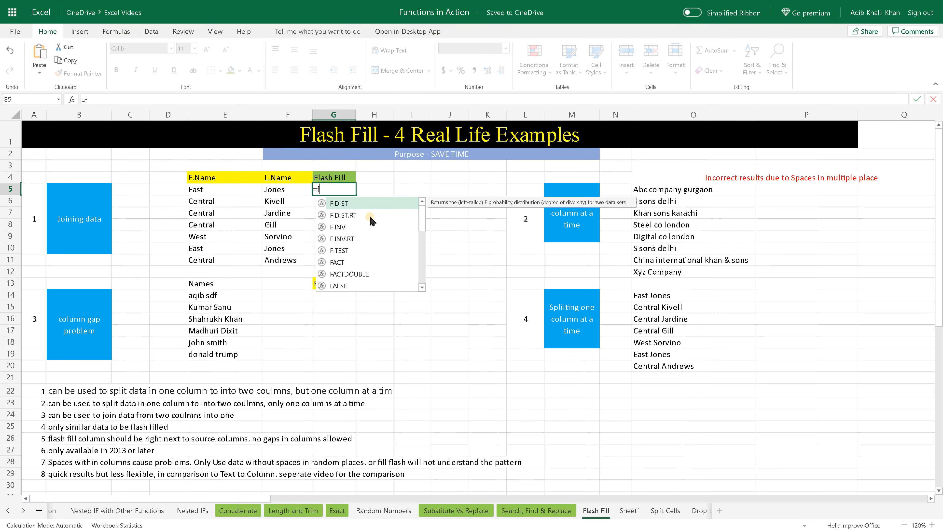
key("BackSpace")
key("BackSpace")
left_click(336, 203)
left_click(334, 192)
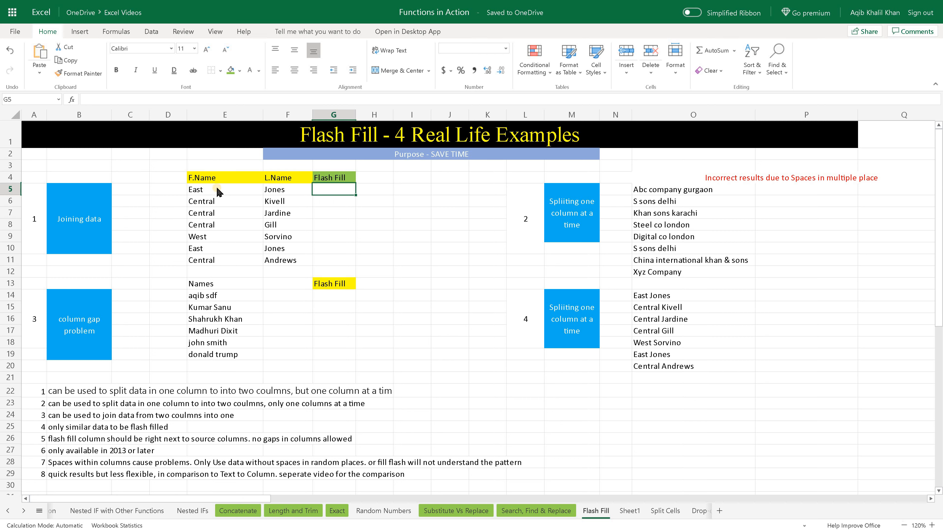
Step: Enter the first row's full name in G5, joining its F.Name and L.Name values with a space
left_click_drag(217, 190, 285, 262)
left_click(331, 192)
type("East")
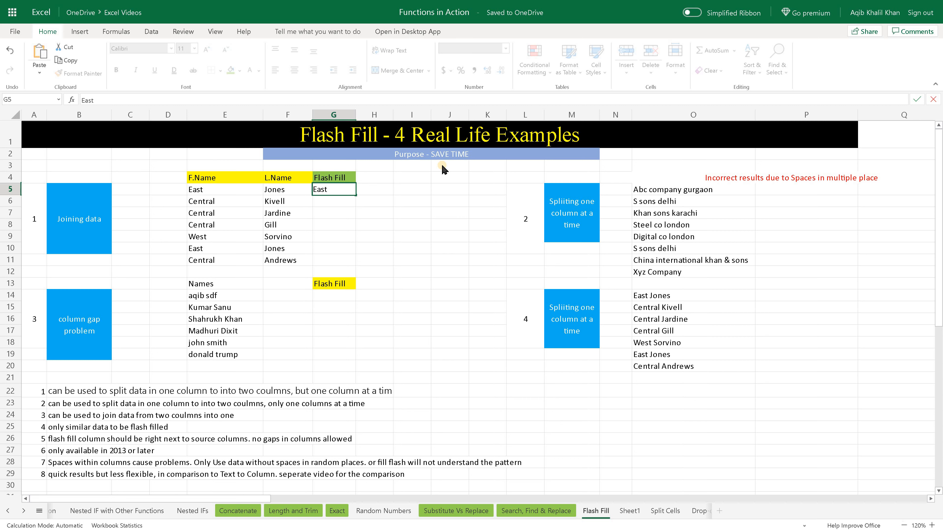
type(" Jon")
type("es")
key("ctrl+Return")
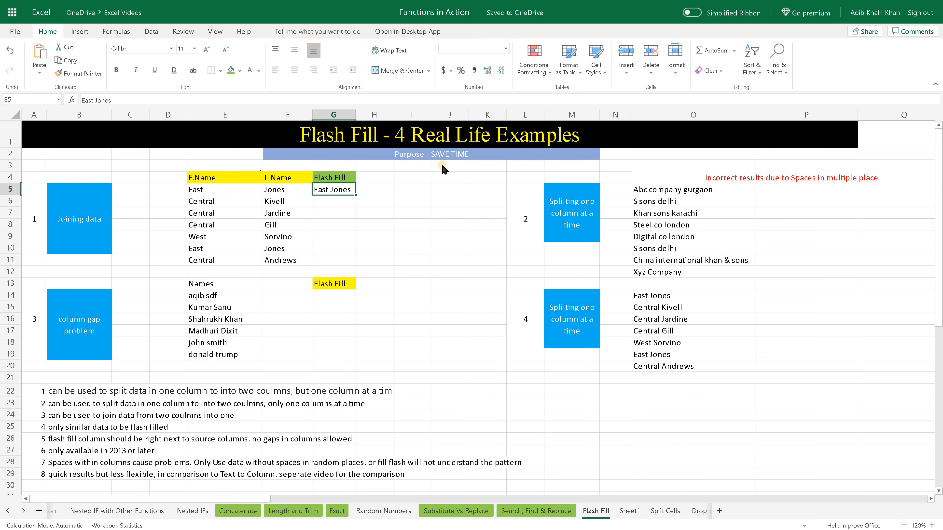
Step: Use Flash Fill from G6 to complete the joined names down to G11
key("Down")
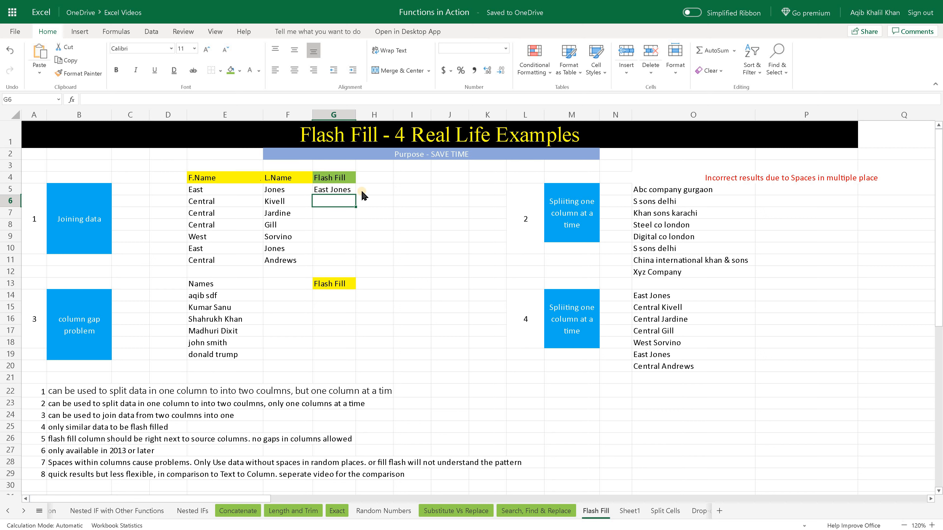
left_click(152, 33)
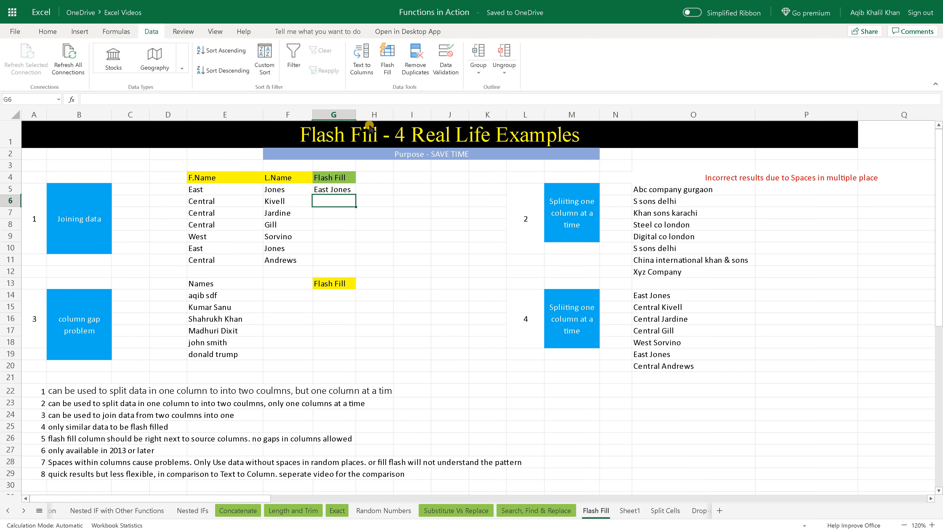
left_click(387, 66)
left_click(324, 262)
Step: Check the source names in E6:F11 and autofit column G to the width of the joined names
left_click_drag(203, 205, 200, 259)
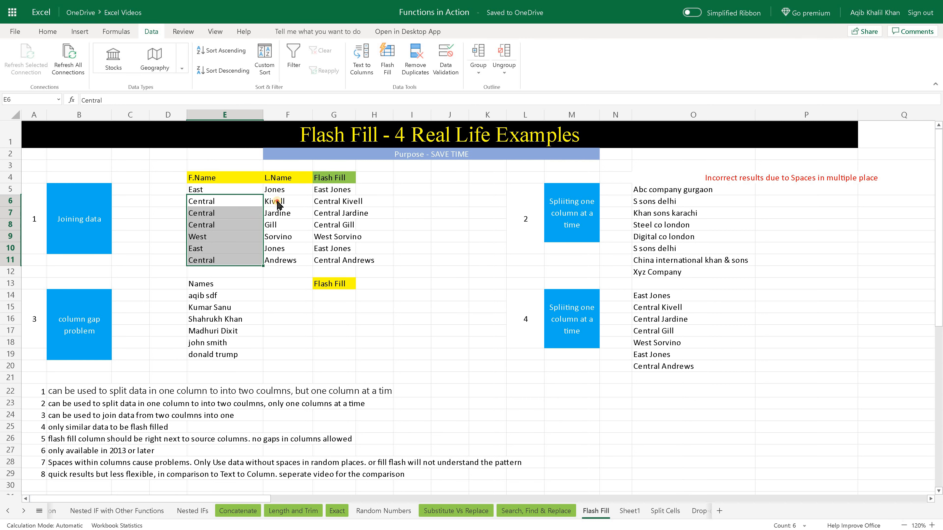
left_click_drag(277, 202, 277, 261)
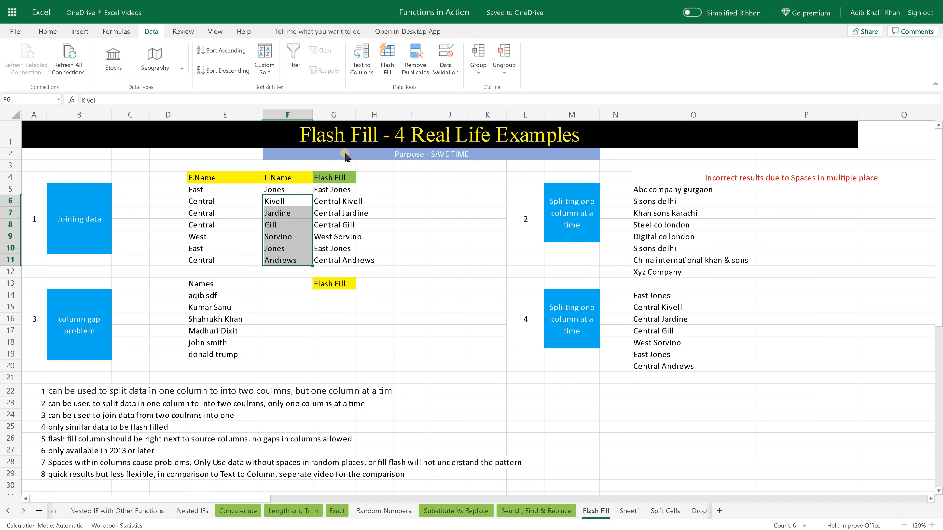
key("Right")
double_click(355, 115)
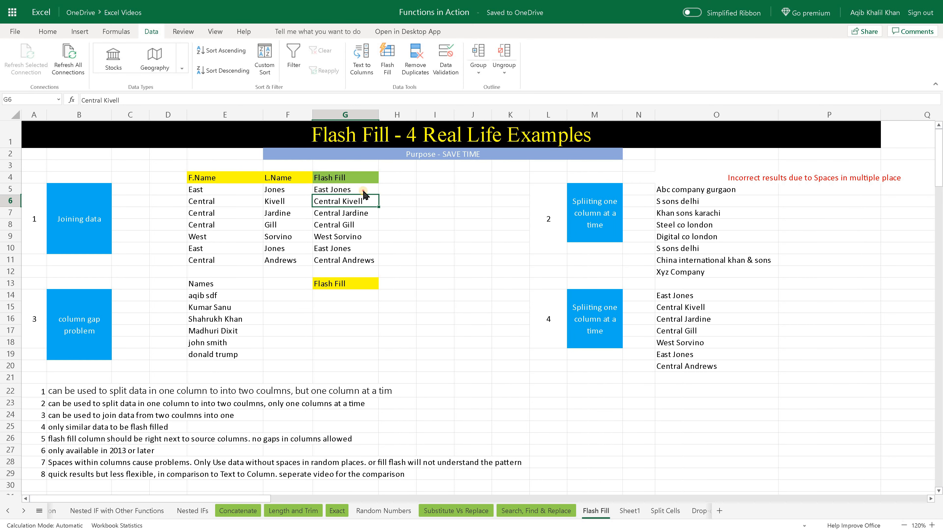
Step: Review the example entry in G5 against its source cells and the flash-filled names in G6:G11
left_click(363, 190)
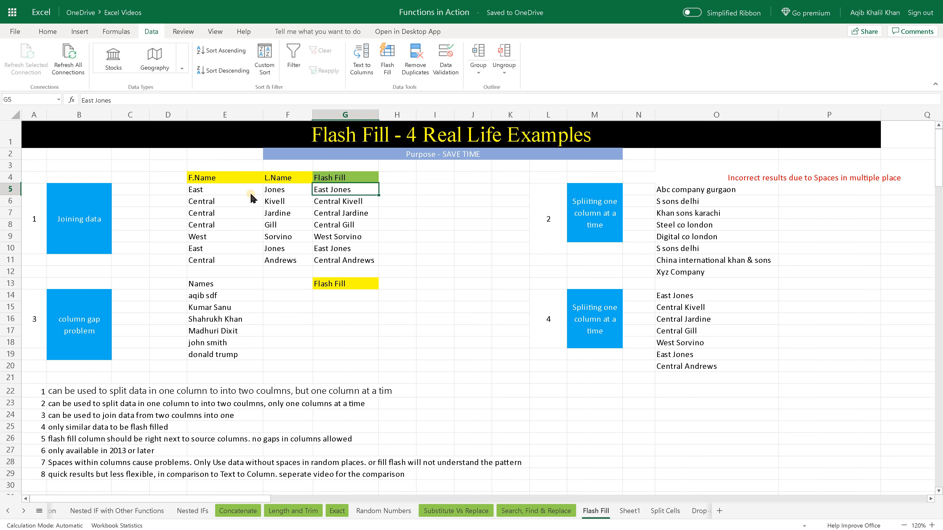
left_click(218, 192)
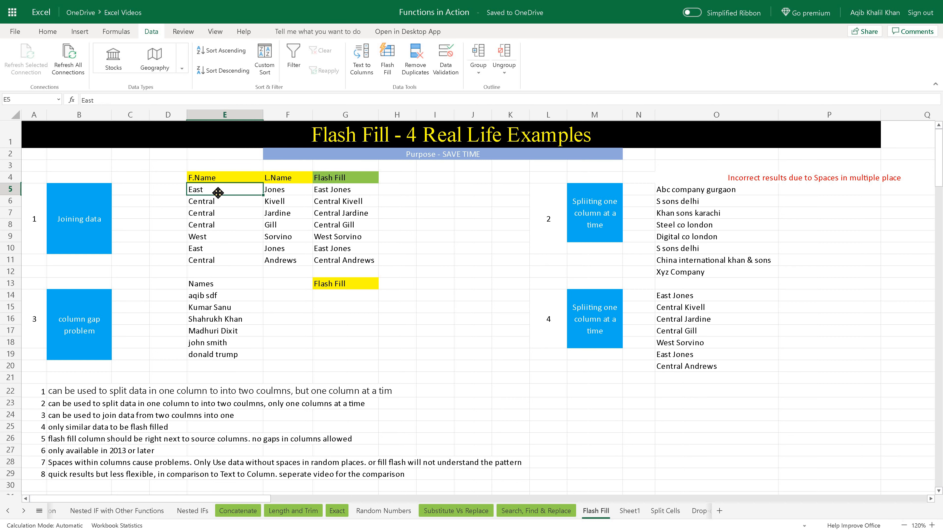
left_click(282, 191)
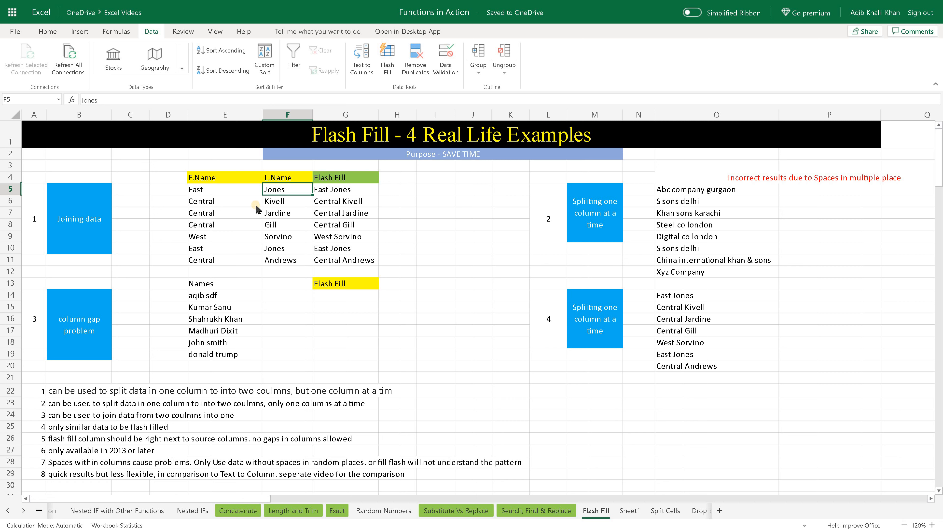
left_click_drag(345, 206, 336, 264)
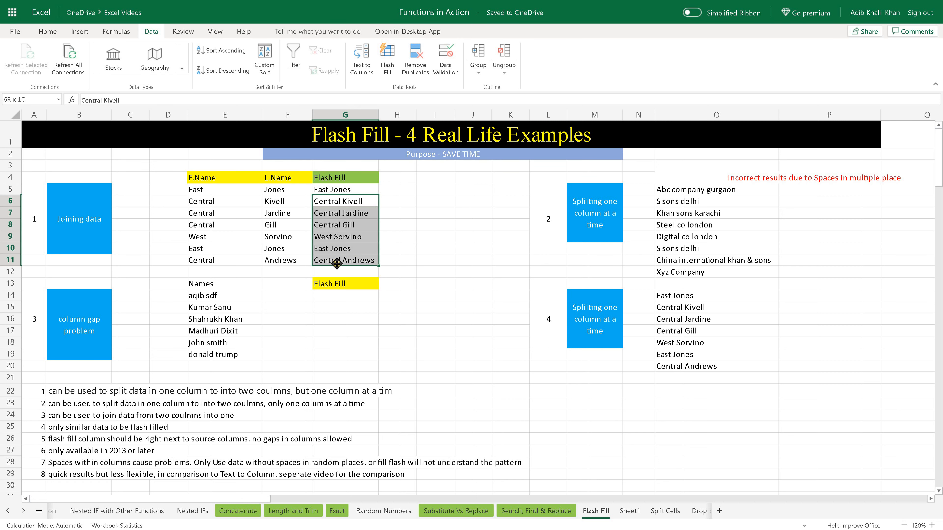
left_click(329, 272)
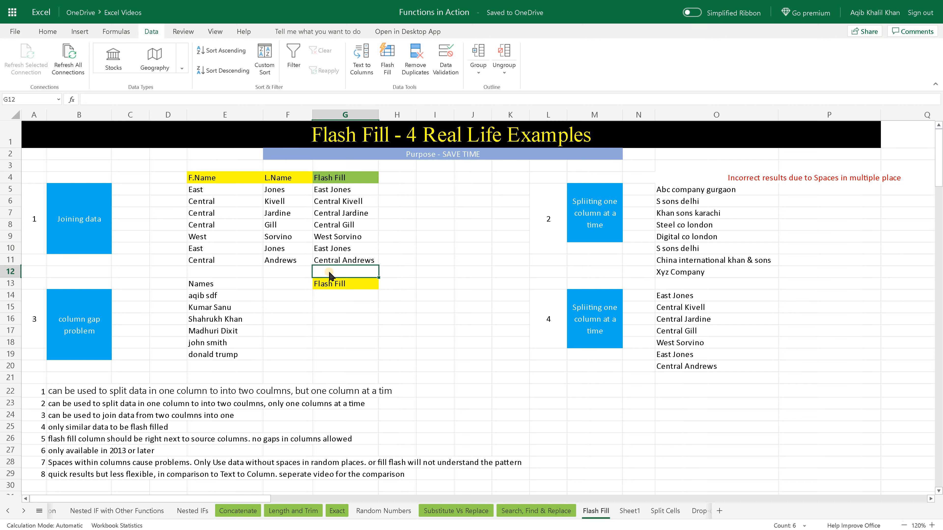
left_click(334, 190)
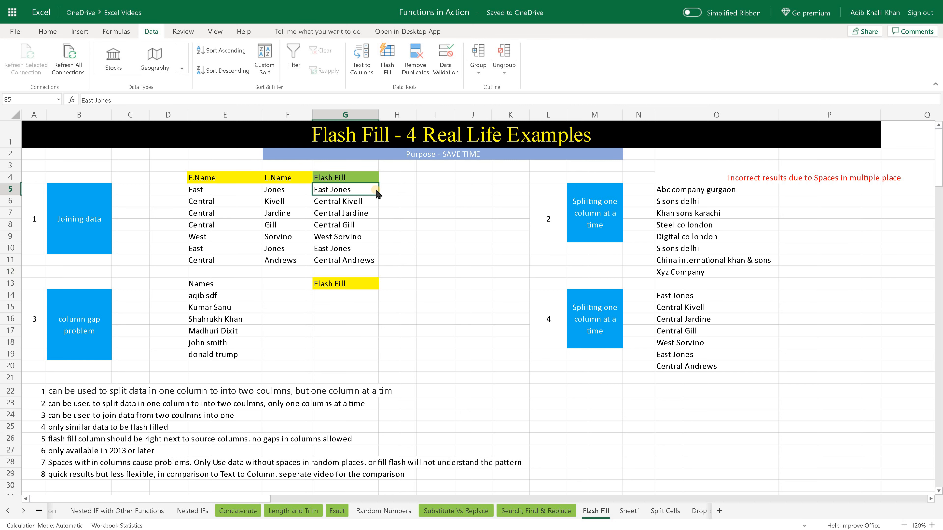
left_click_drag(348, 204, 343, 265)
left_click(328, 271)
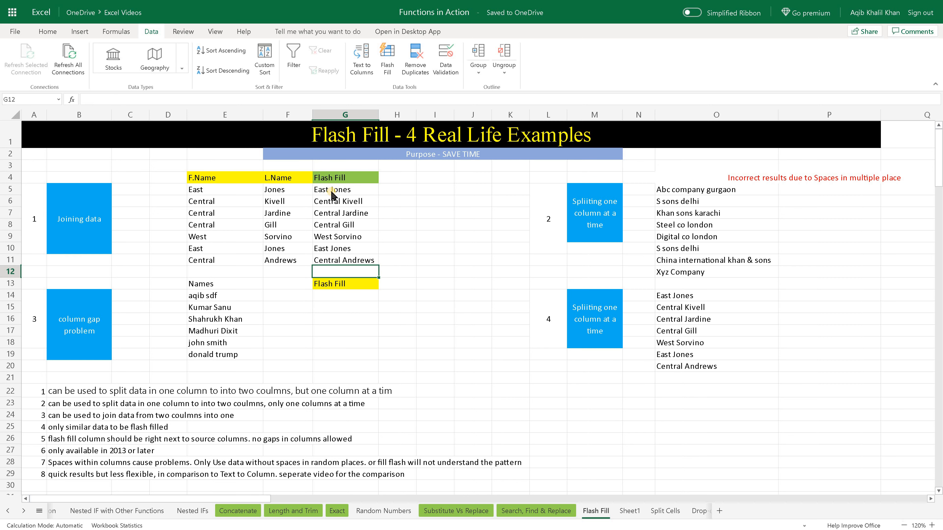
left_click(331, 192)
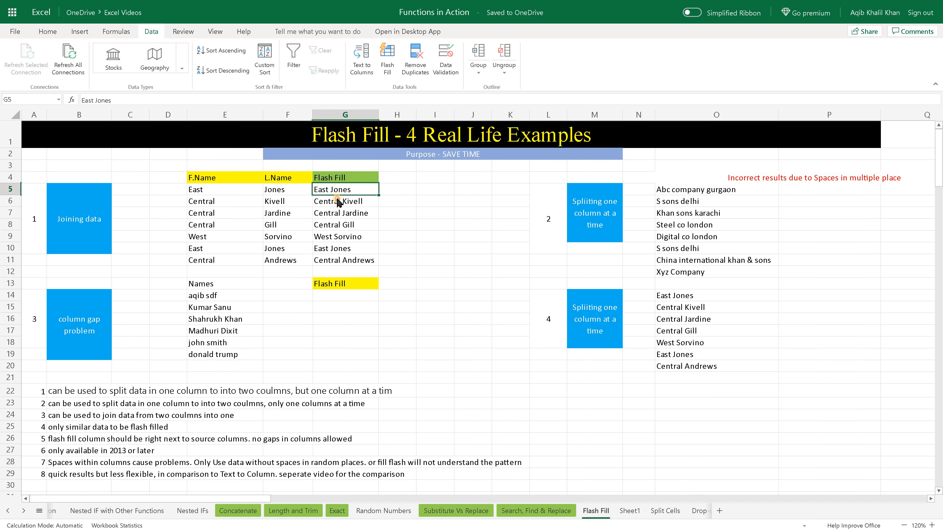
left_click_drag(338, 201, 331, 272)
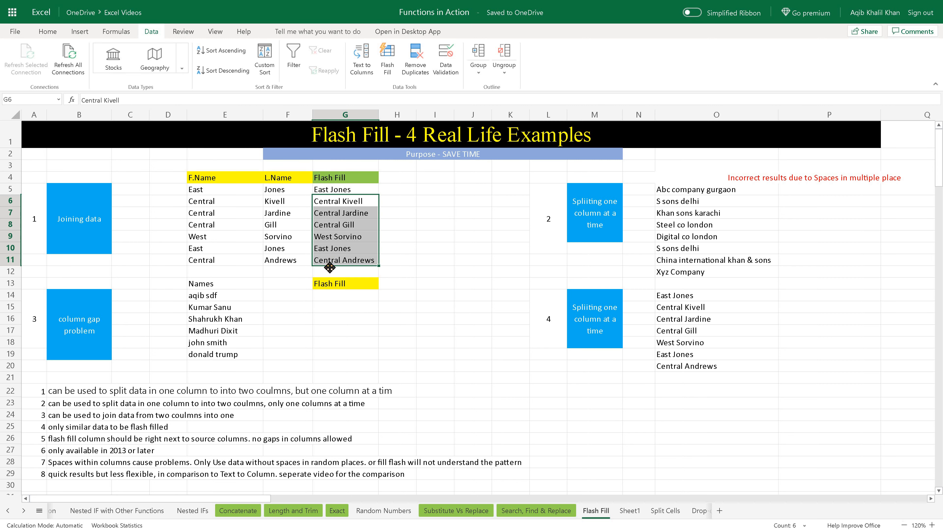
left_click(330, 271)
left_click(333, 205)
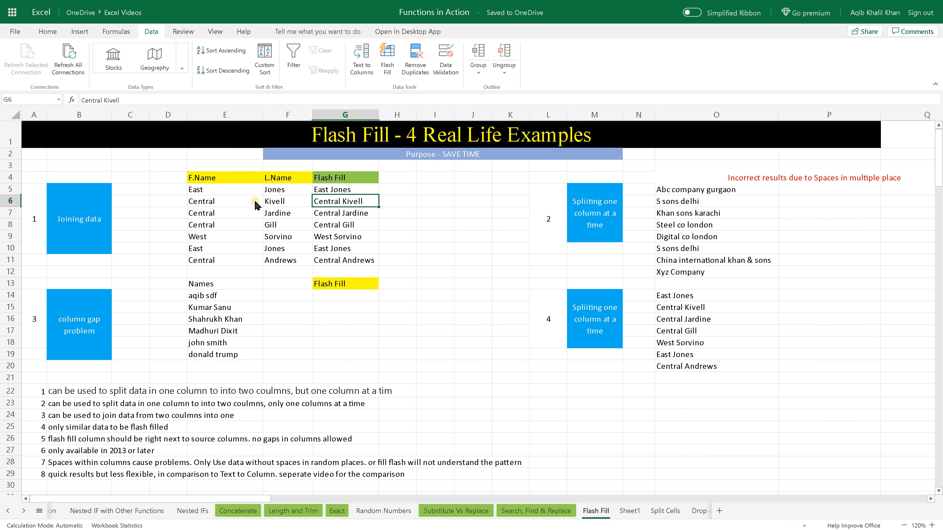
Step: Compare the F.Name and L.Name columns row by row with the joined names in G5:G11
left_click_drag(232, 193, 216, 262)
left_click_drag(276, 190, 273, 263)
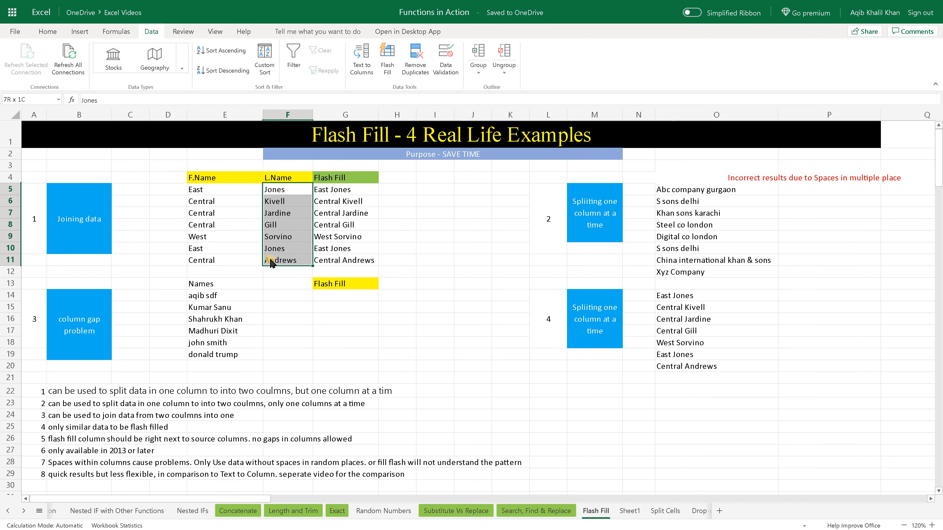
left_click(219, 224)
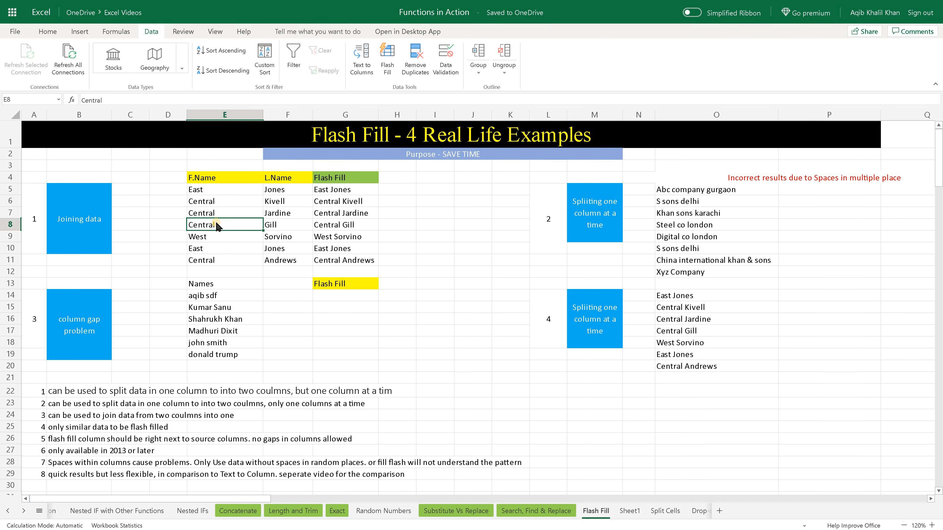
left_click(285, 226)
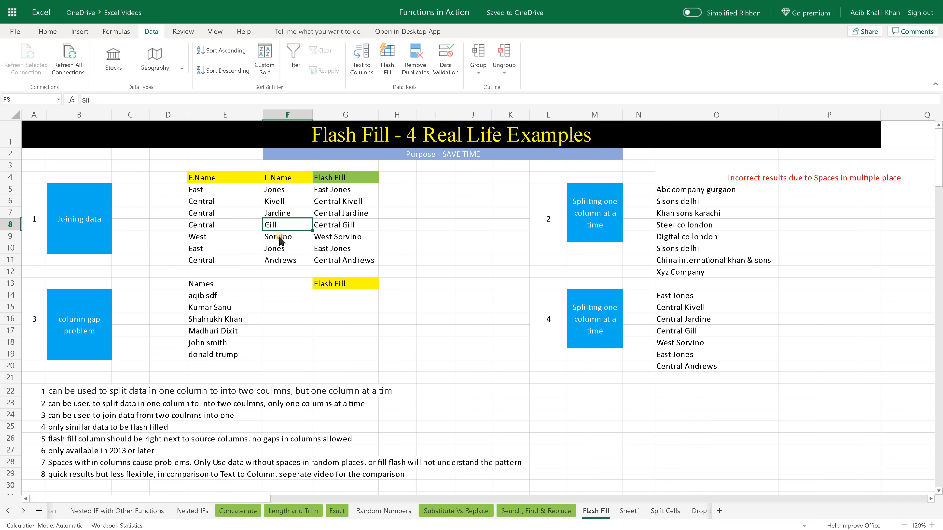
left_click(222, 237)
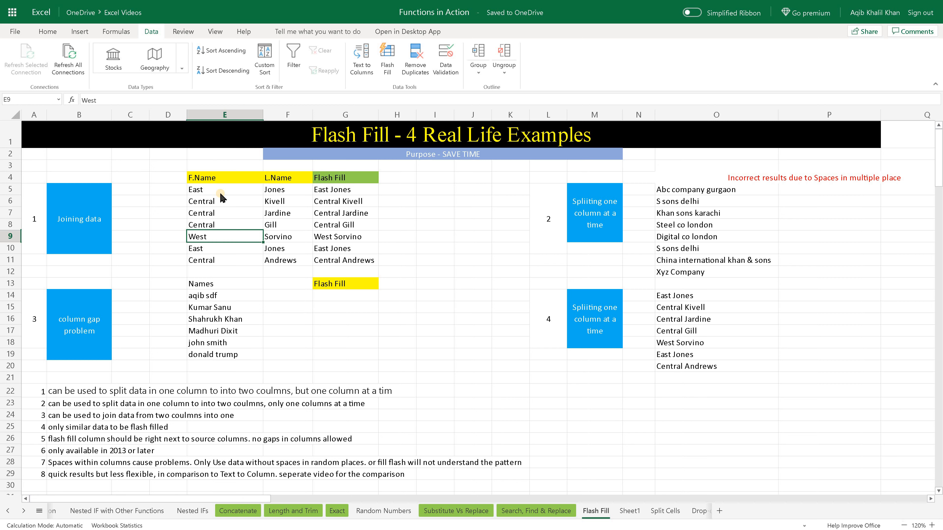
left_click_drag(221, 191, 289, 260)
left_click_drag(325, 191, 328, 264)
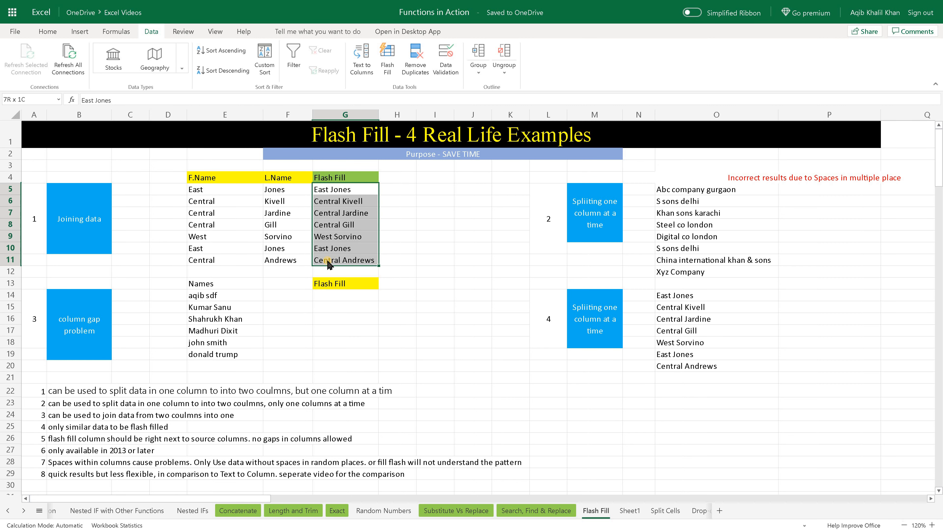
Step: Examine the F.Name, L.Name and Flash Fill columns of the joining example one by one and as the block E5:G11
left_click(286, 260)
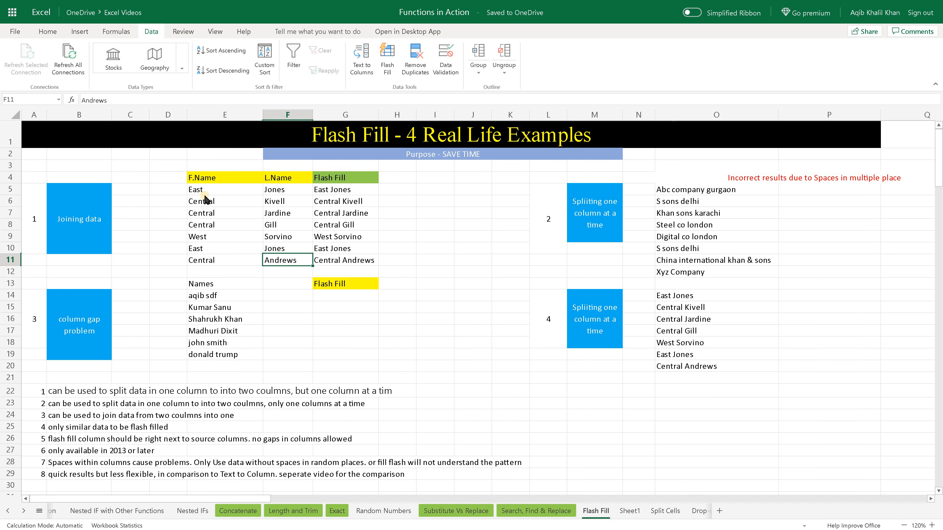
left_click_drag(206, 188, 208, 261)
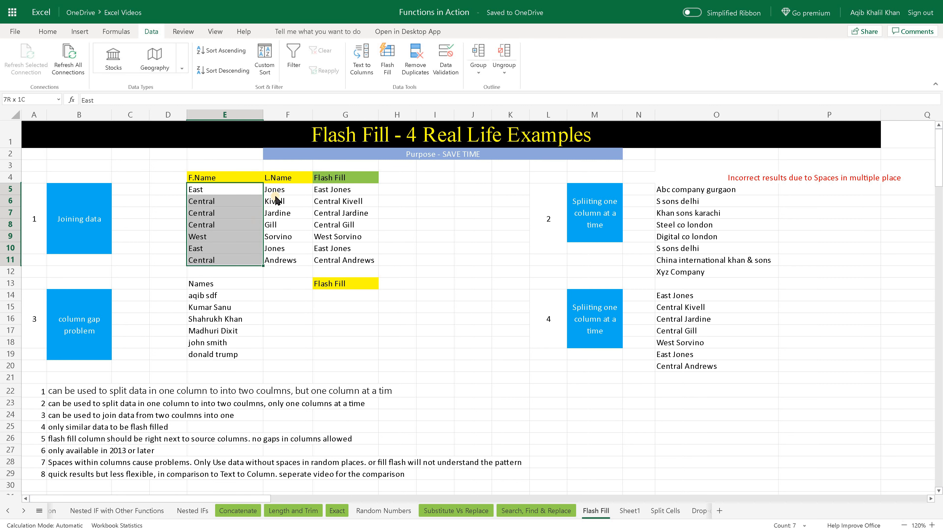
left_click_drag(284, 190, 288, 265)
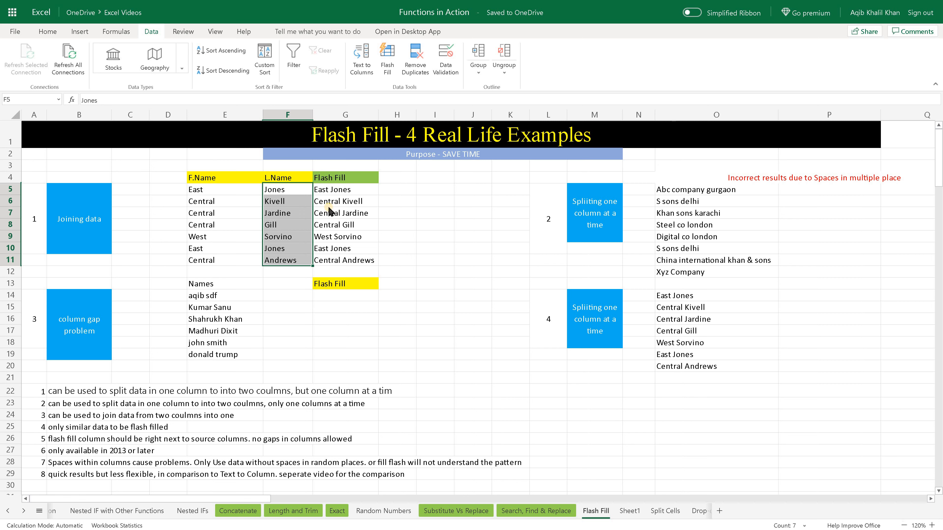
left_click_drag(334, 190, 338, 261)
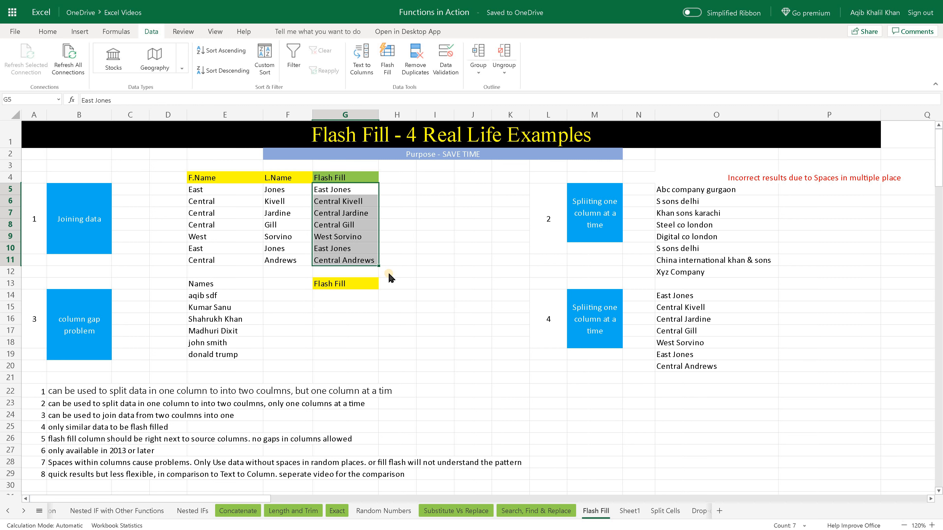
left_click(342, 299)
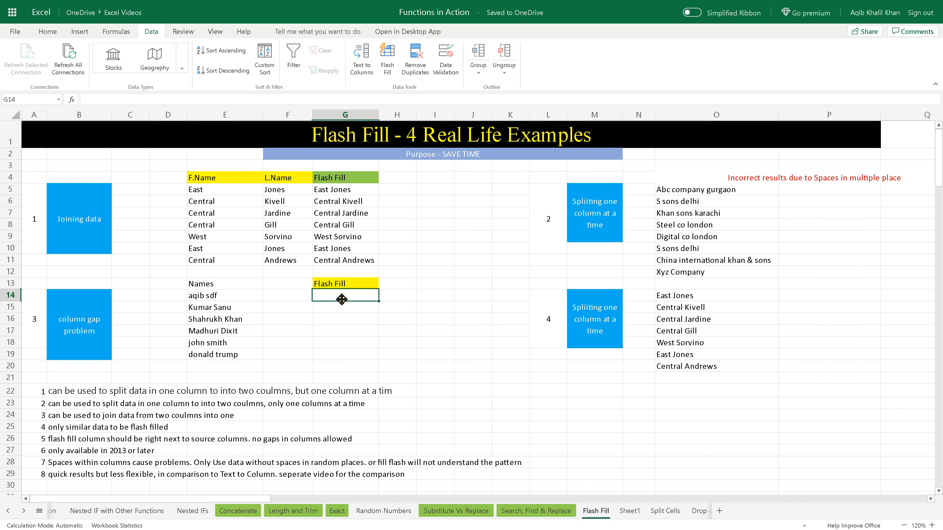
left_click_drag(196, 197, 350, 264)
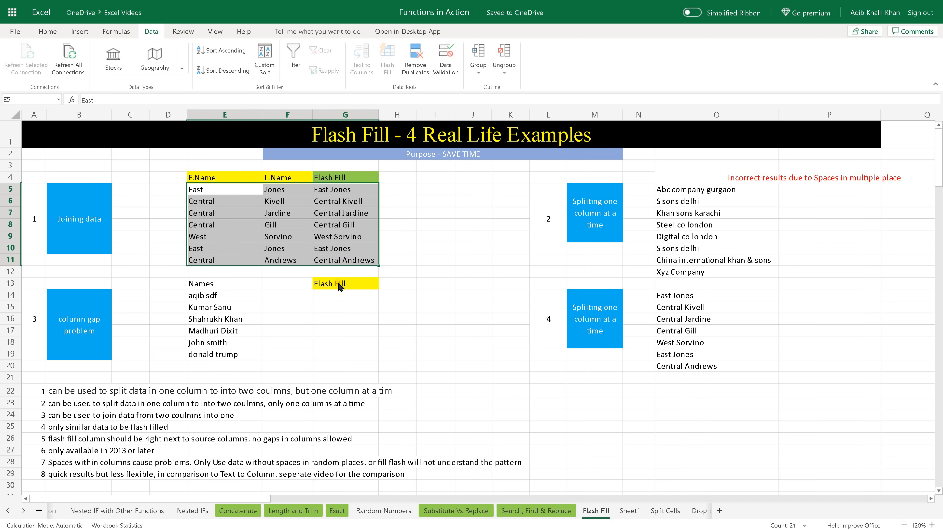
Step: Skip the column gap example and go to example 4, splitting one column at a time, at cell P14
left_click(325, 299)
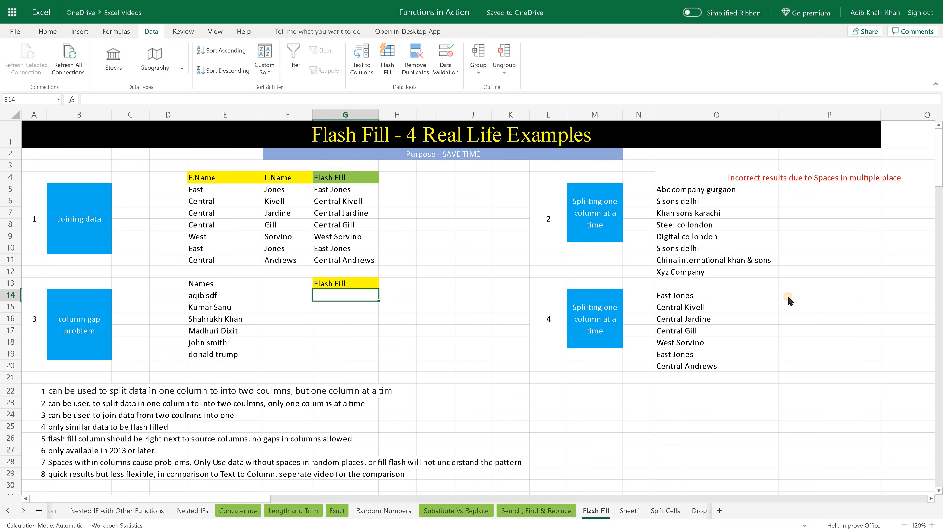
left_click(788, 299)
left_click(33, 220)
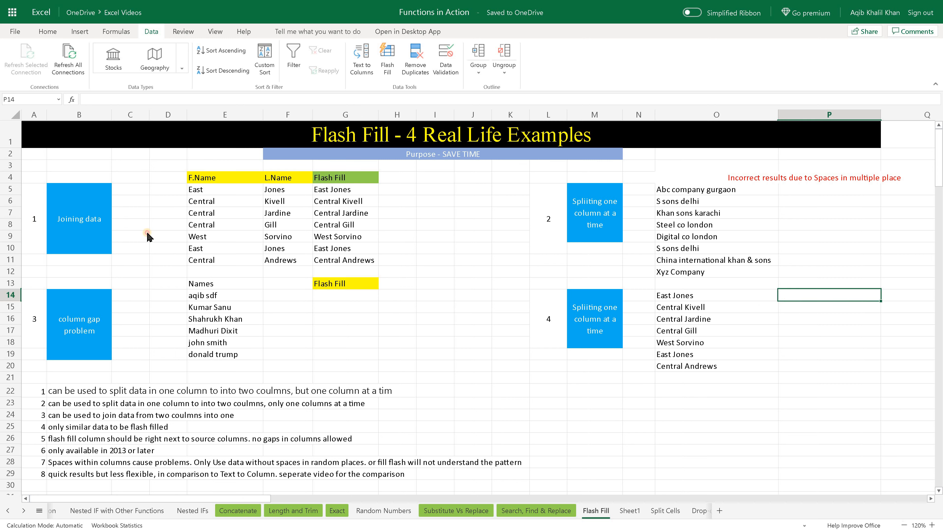
left_click(547, 322)
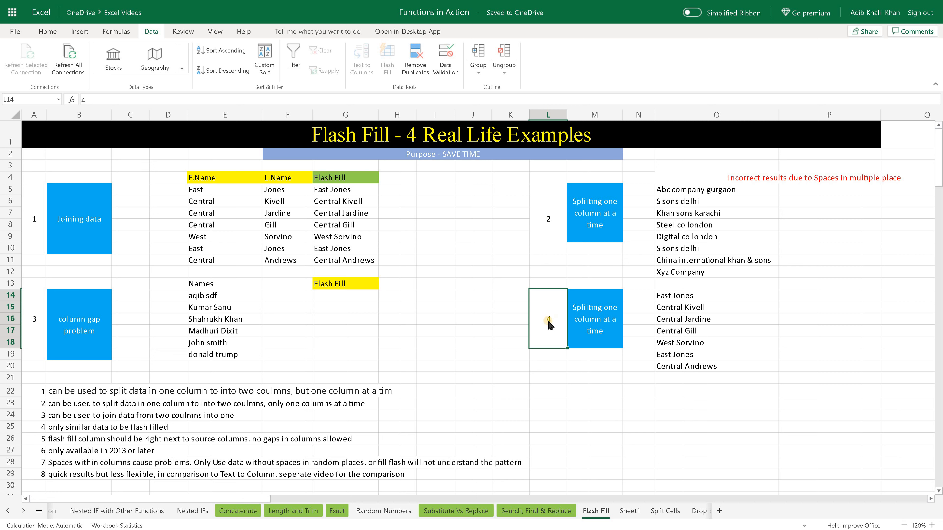
left_click(787, 299)
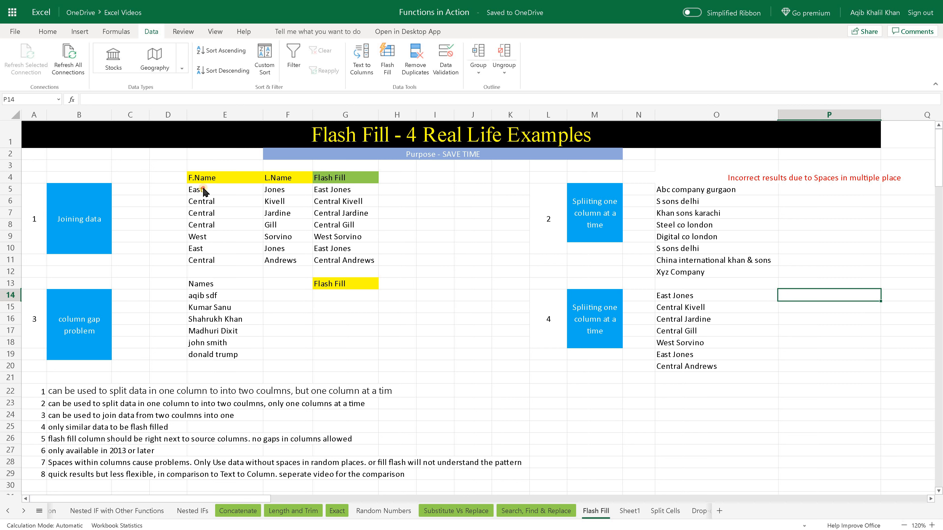
Step: Compare the joined names in G5:G11 of example 1 with the combined names in O14:O20 of example 4
left_click_drag(203, 190, 280, 264)
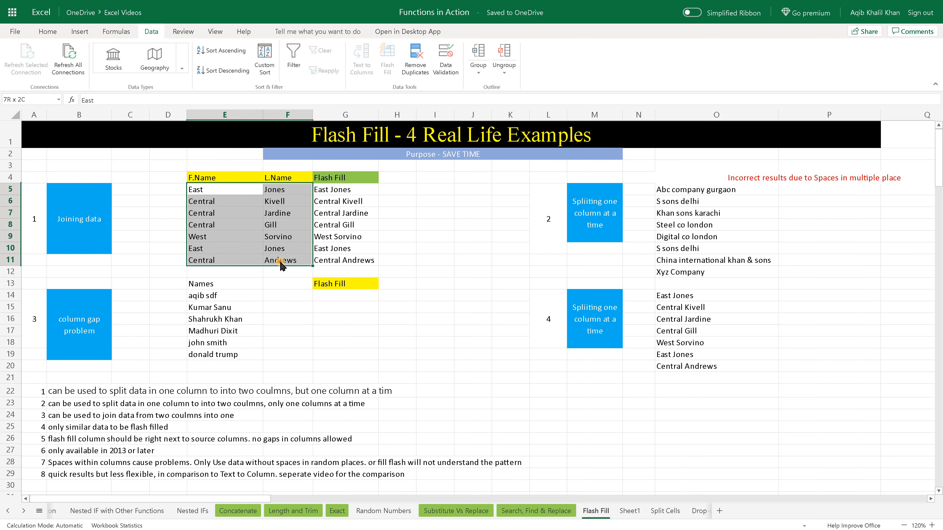
left_click_drag(335, 190, 334, 263)
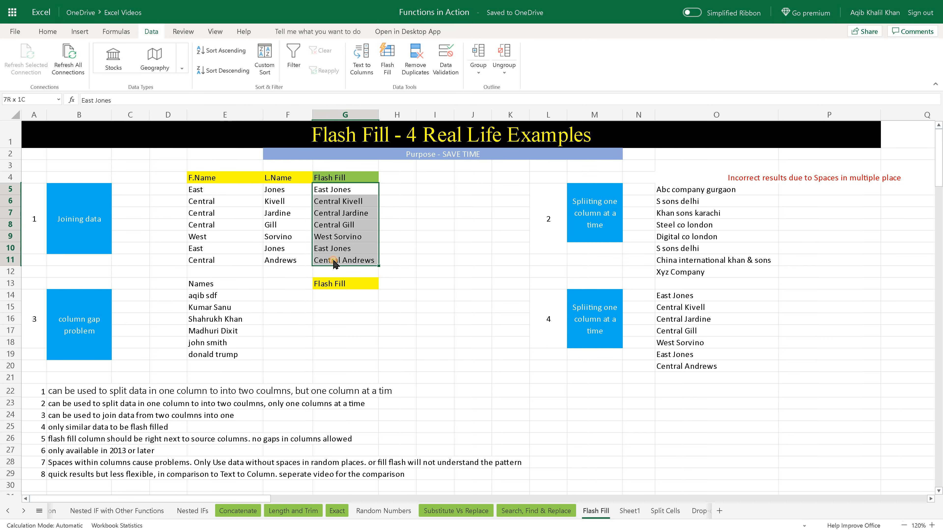
left_click(339, 191)
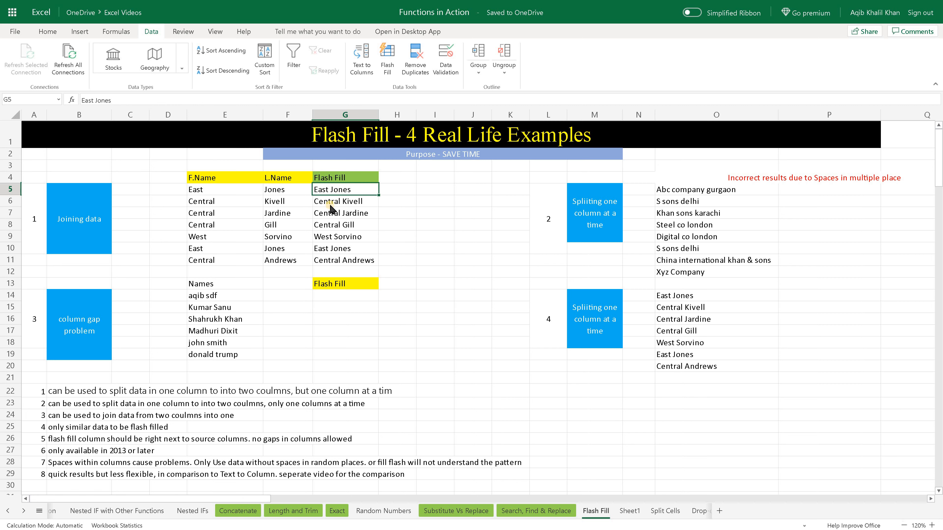
left_click_drag(325, 201, 327, 259)
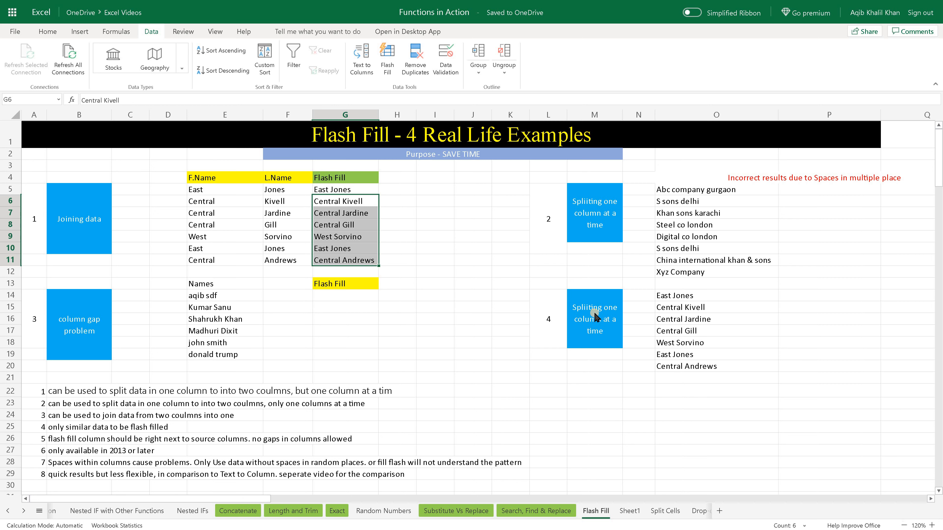
left_click(334, 226)
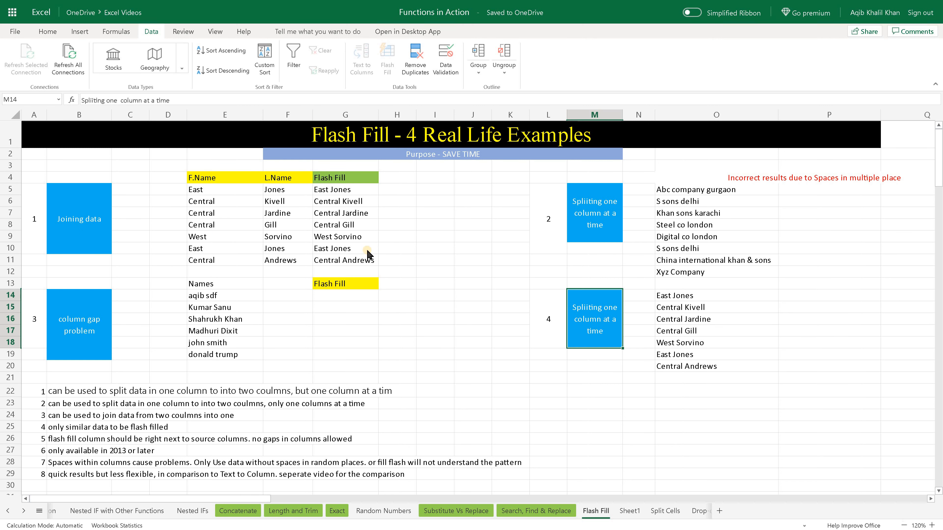
left_click_drag(336, 190, 334, 248)
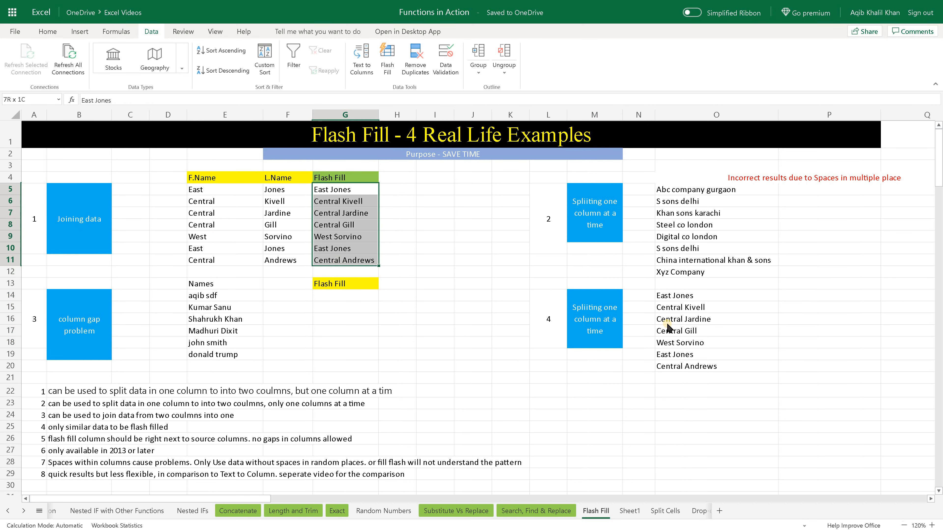
left_click(670, 296)
left_click(666, 367, "shift")
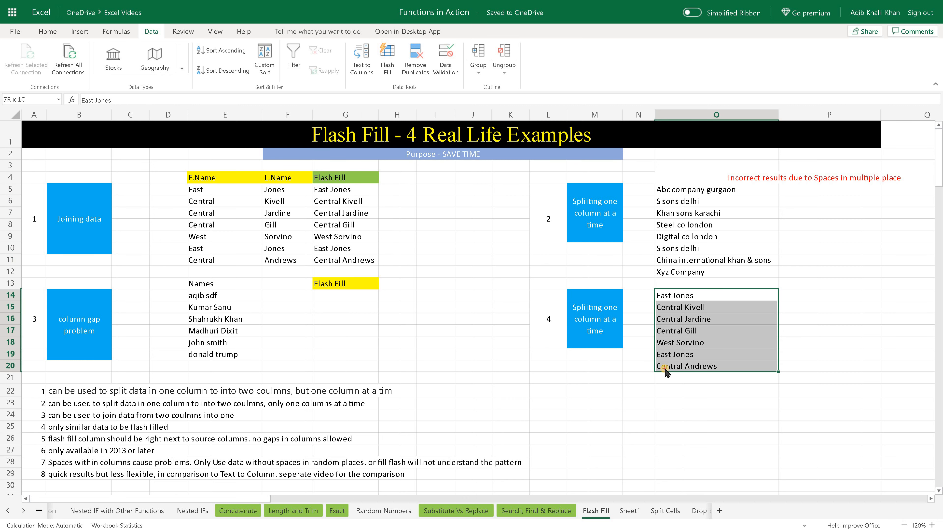
Step: Narrow column P and enter the sample split of O14, with East in P14 and Jones in Q14
left_click(794, 295)
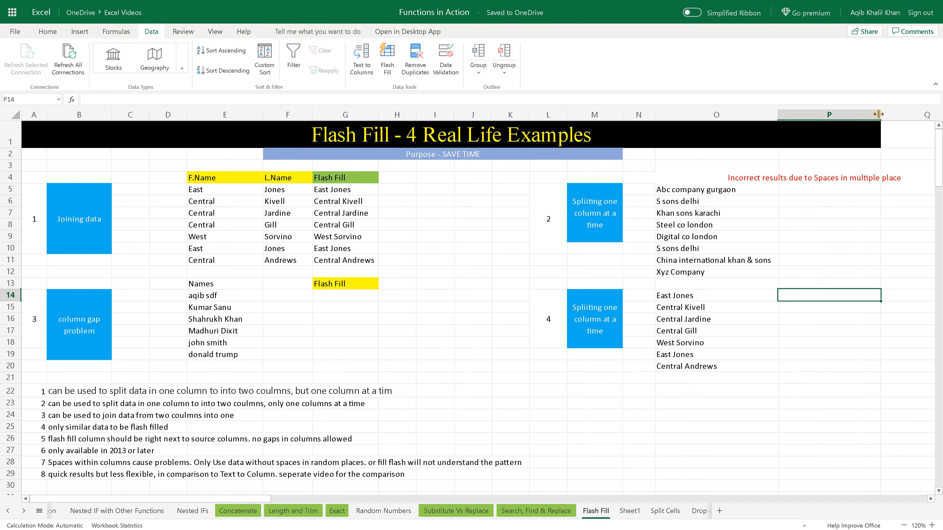
left_click_drag(878, 114, 838, 118)
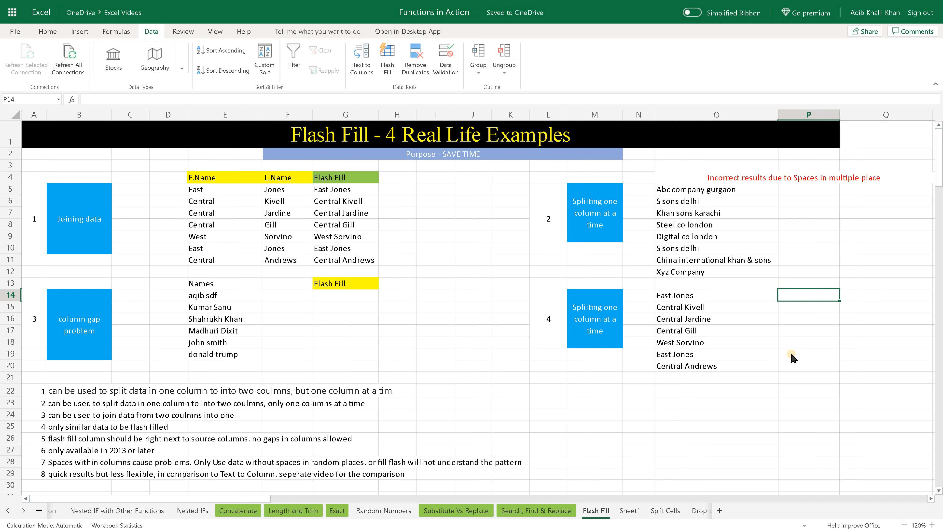
type("East")
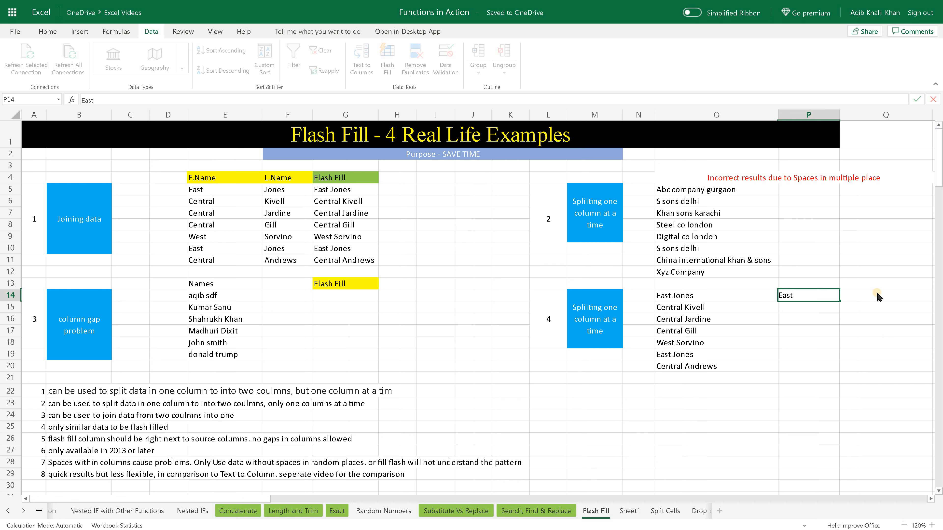
key("ctrl+Return")
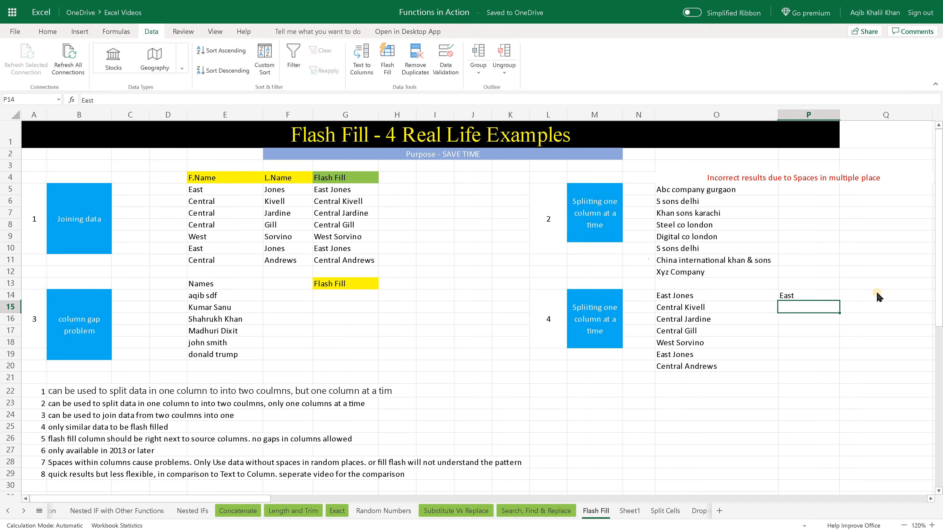
left_click(877, 297)
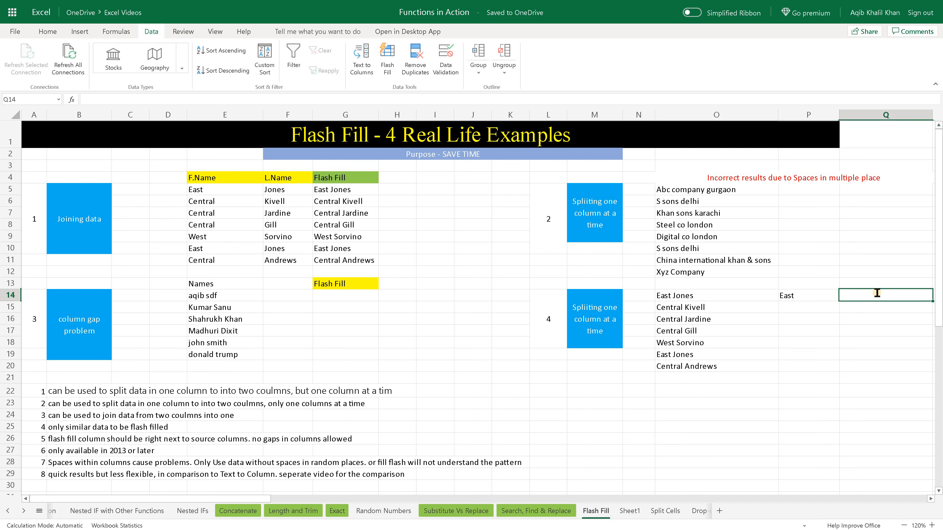
type("Jones")
key("Return")
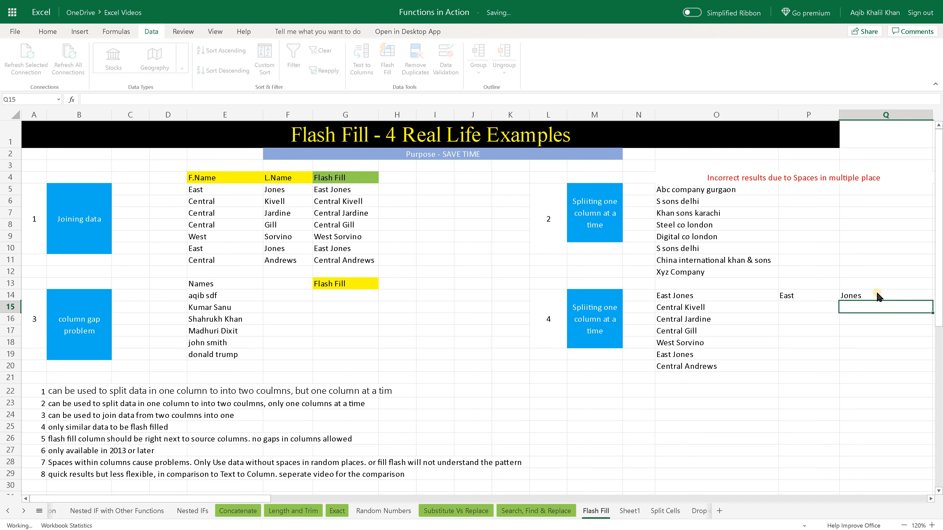
Step: Use Flash Fill from P15 and again from Q15 to split the remaining combined names down to row 20
key("Left")
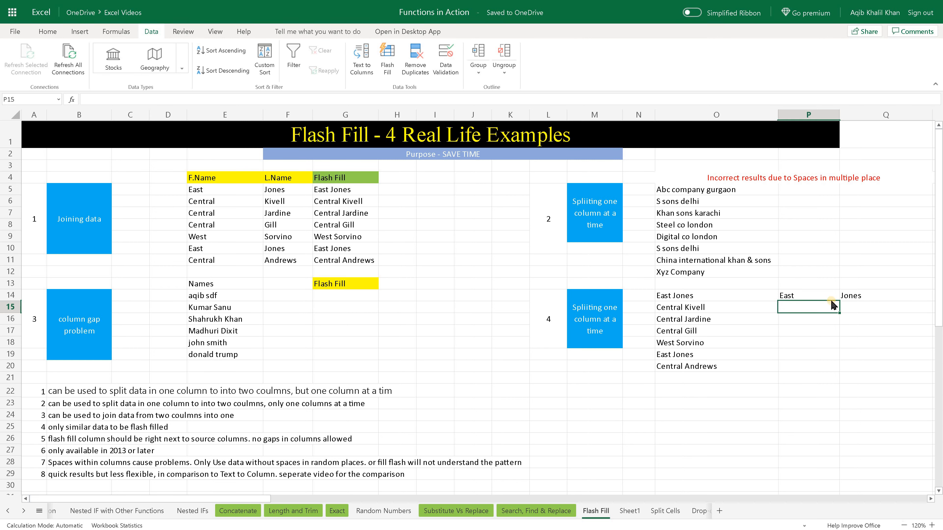
left_click(386, 68)
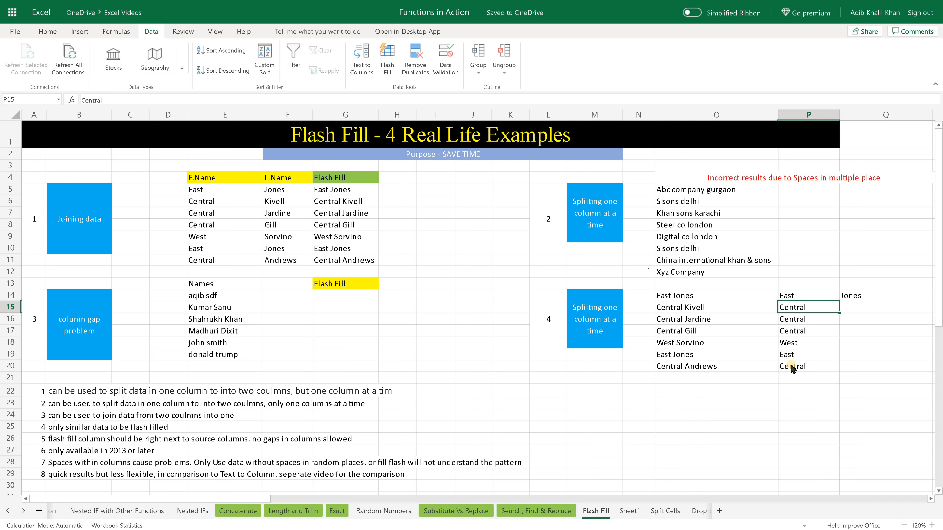
left_click(862, 309)
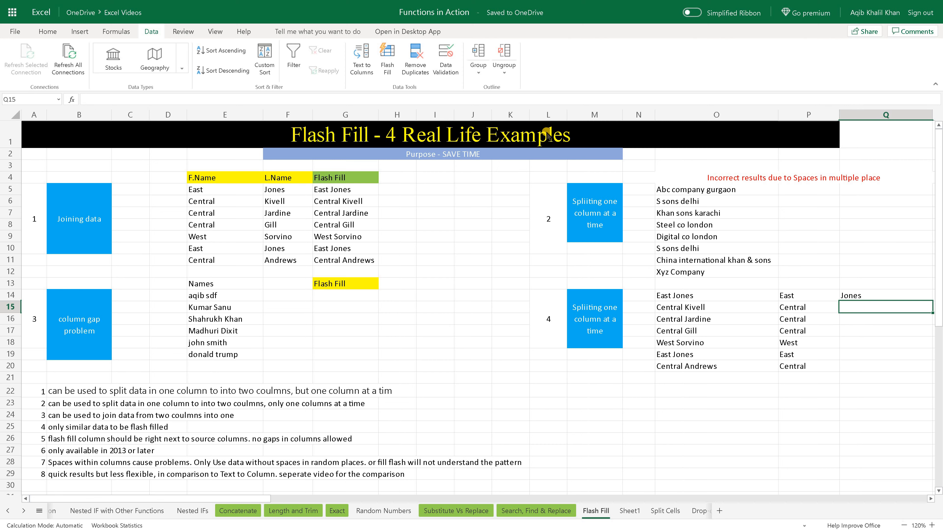
left_click(391, 65)
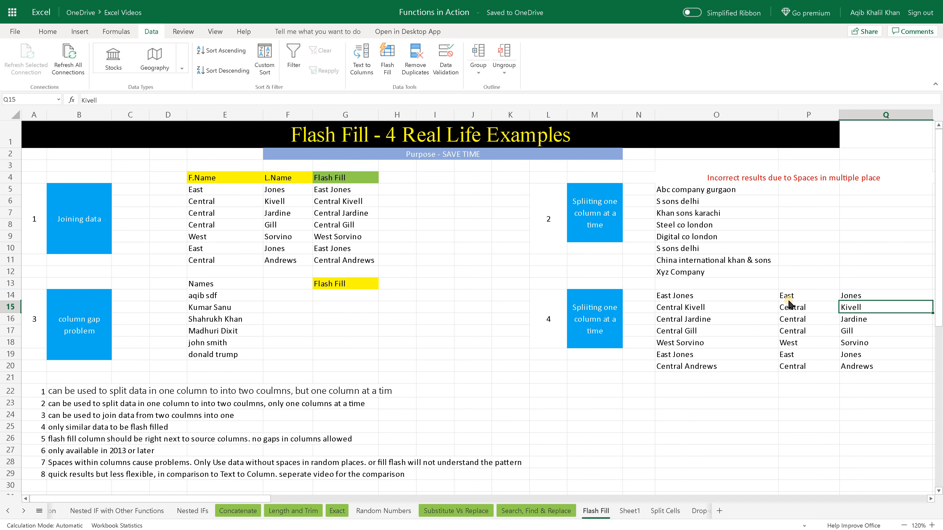
Step: Clear the split results in P14:Q20 and re-enter East in P14 and Jones in Q14
left_click_drag(787, 299, 850, 368)
key("Delete")
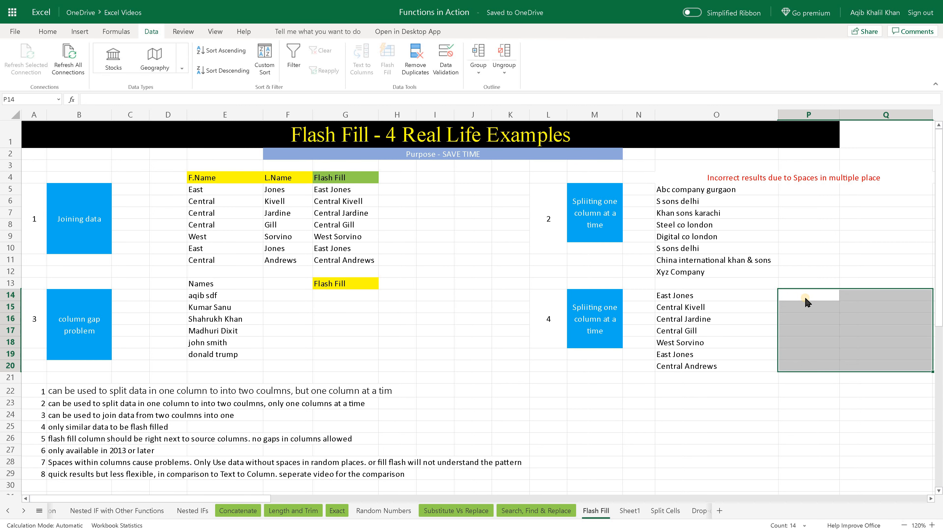
type("East")
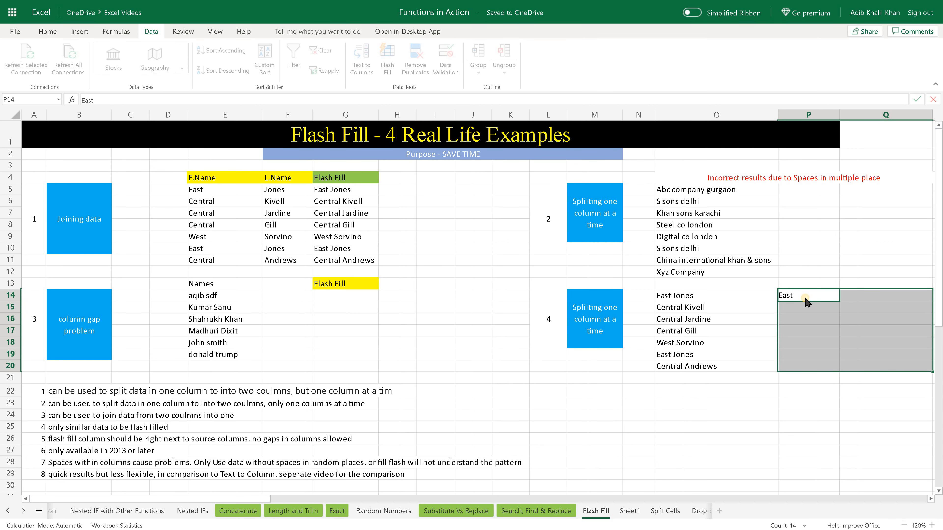
key("Return")
left_click(805, 298)
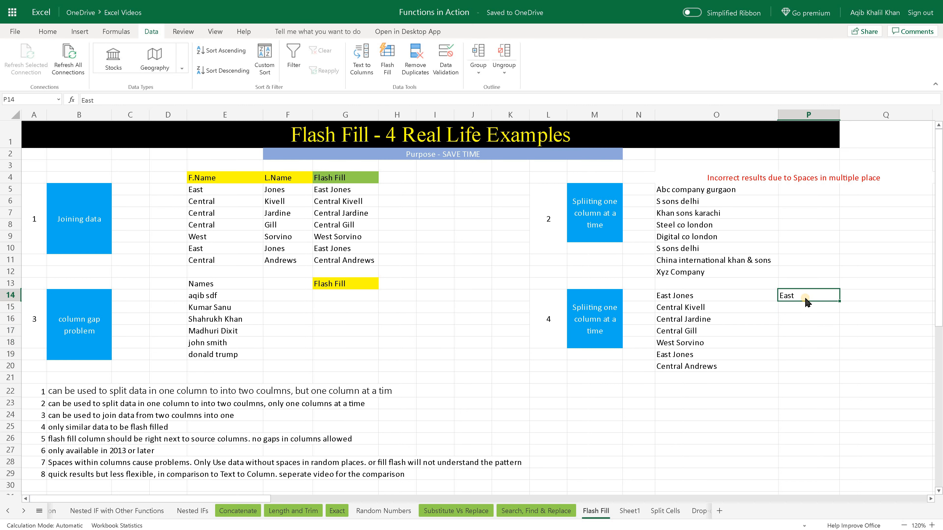
key("Right")
type("Jone")
key("Return")
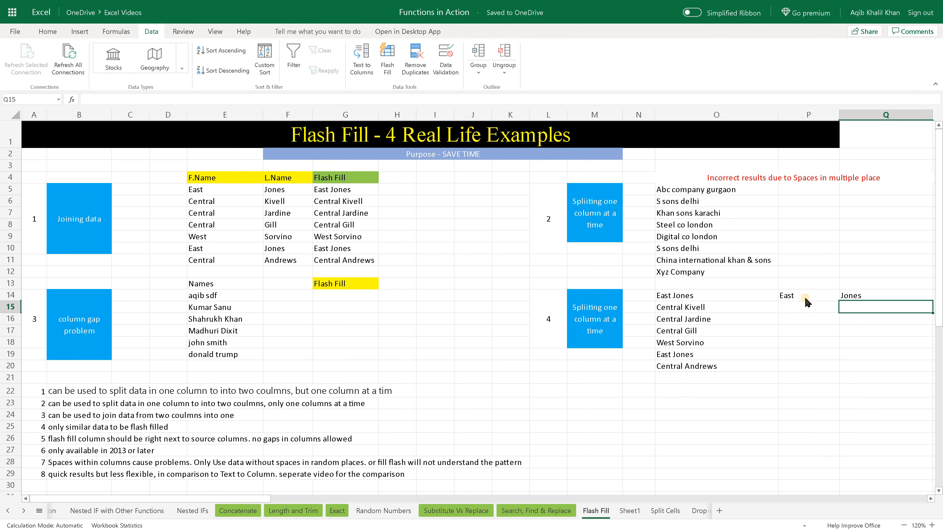
Step: Select both empty columns P15:Q20 together and check whether Flash Fill is available for them
left_click(802, 307)
mouse_move(791, 310)
left_mouse_down()
mouse_move(841, 308)
mouse_move(840, 364)
left_mouse_up()
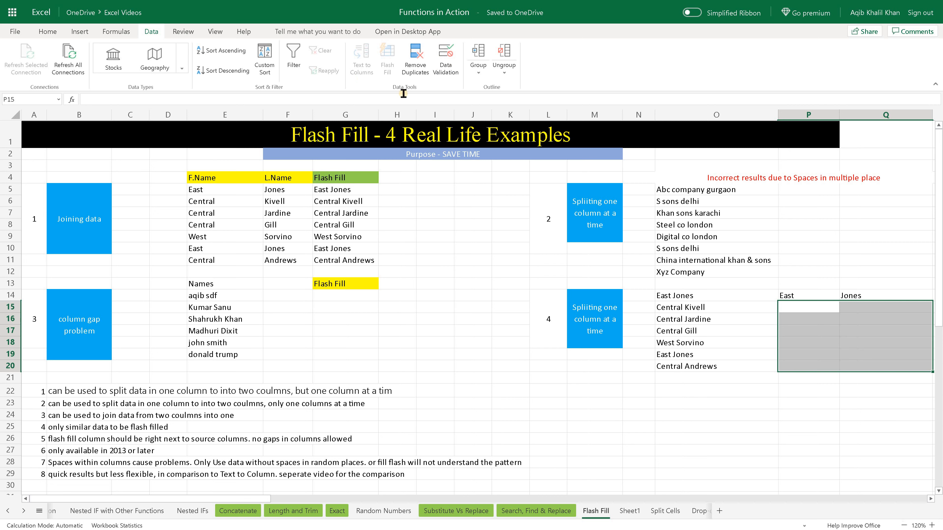
left_click_drag(794, 310, 852, 366)
Step: Select only P15:P20 below the East example and check whether Flash Fill is available for a single column
left_click(804, 299)
left_click(798, 307)
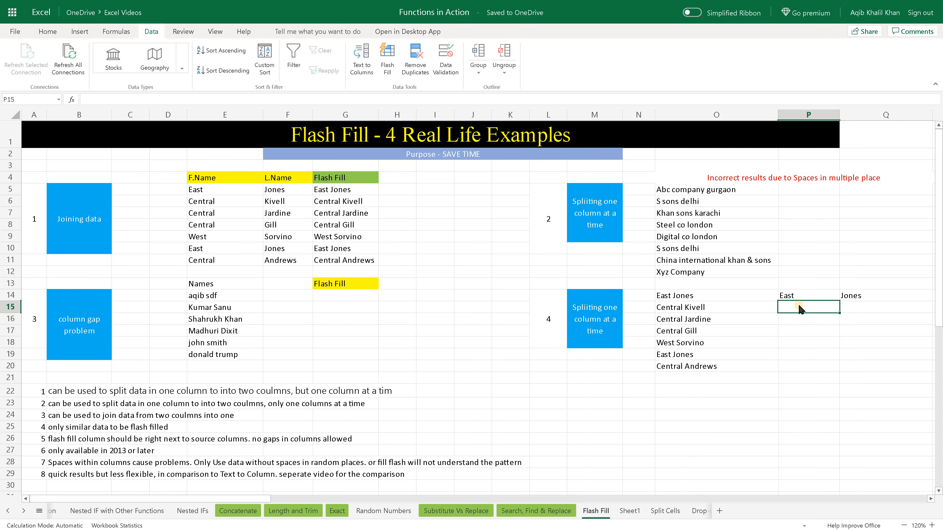
left_click(795, 358, "shift")
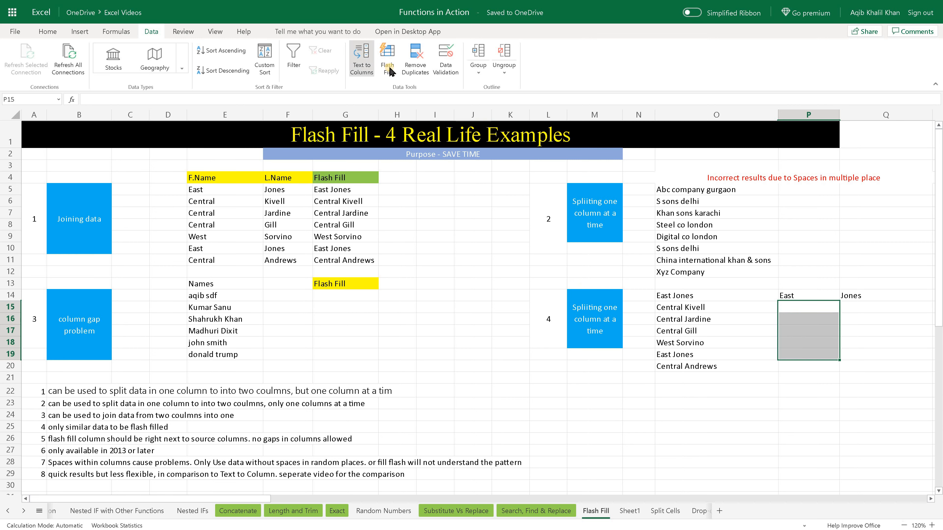
left_click(806, 309)
left_click(797, 366, "shift")
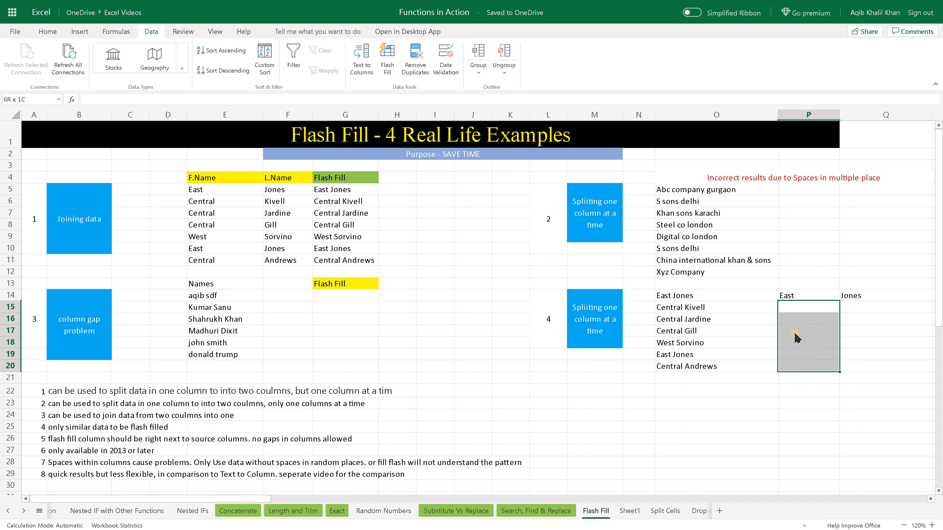
Step: Use Flash Fill from P15 and again from Q15 to split the combined names into first and last names down to row 20
left_click(853, 297)
left_click(851, 365, "shift")
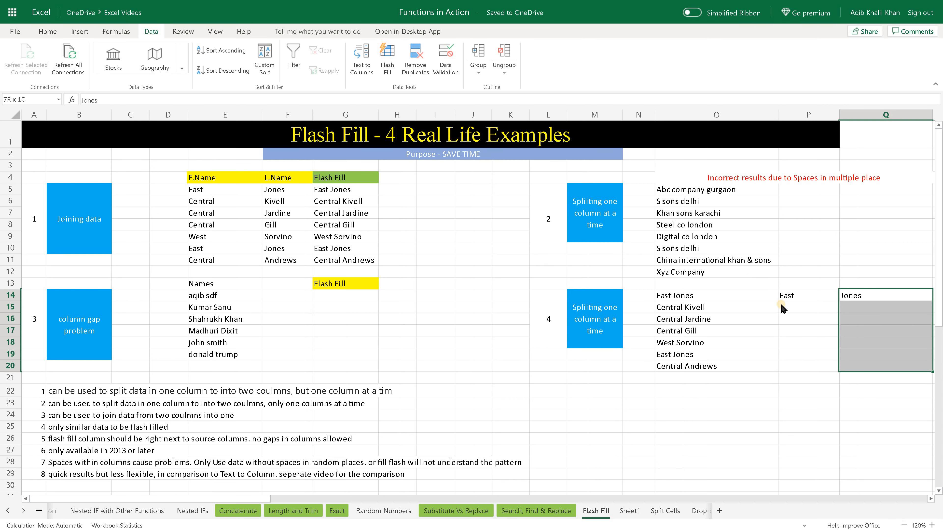
left_click(789, 308)
left_click(784, 367, "shift")
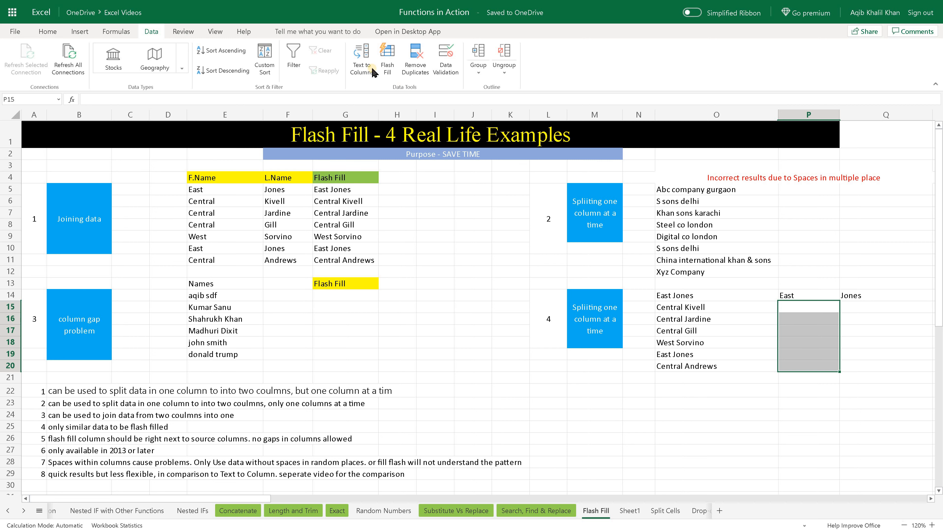
left_click(387, 59)
left_click(808, 307)
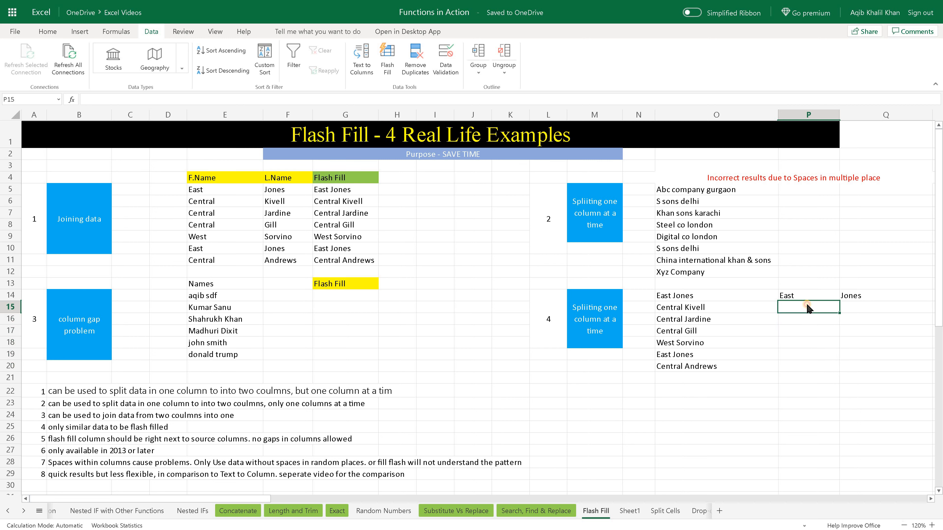
left_click(387, 58)
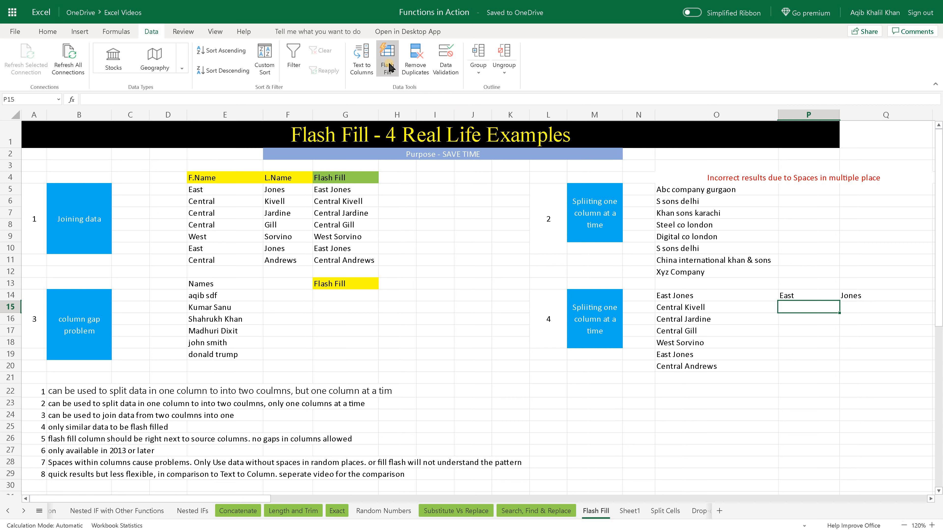
left_click(863, 307)
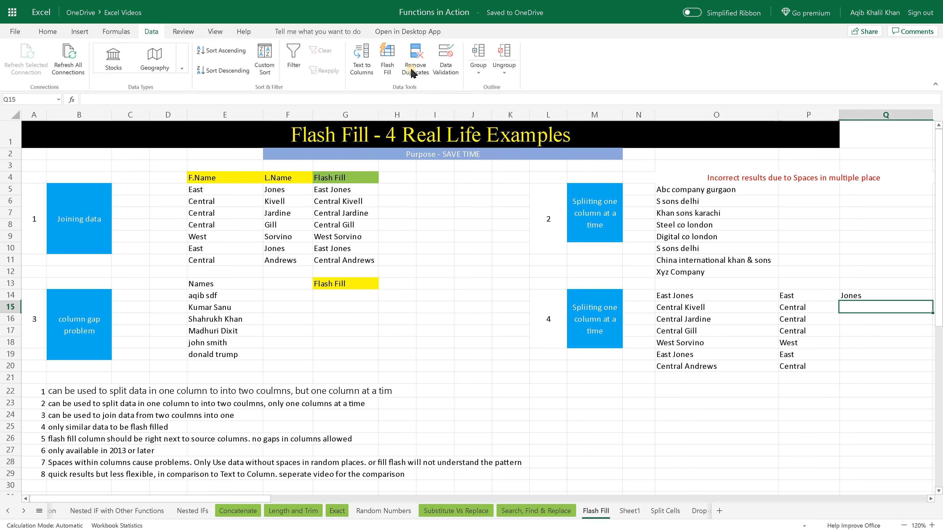
left_click(395, 63)
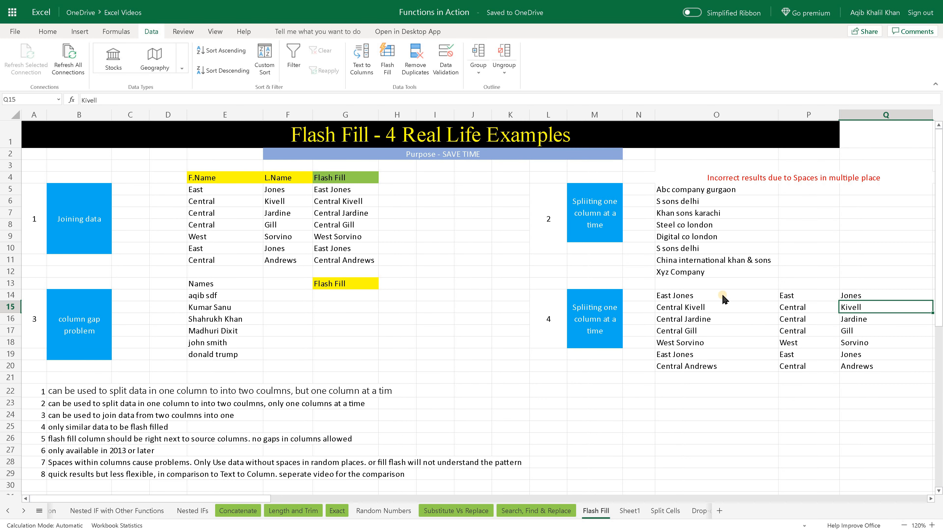
left_click_drag(723, 299, 798, 378)
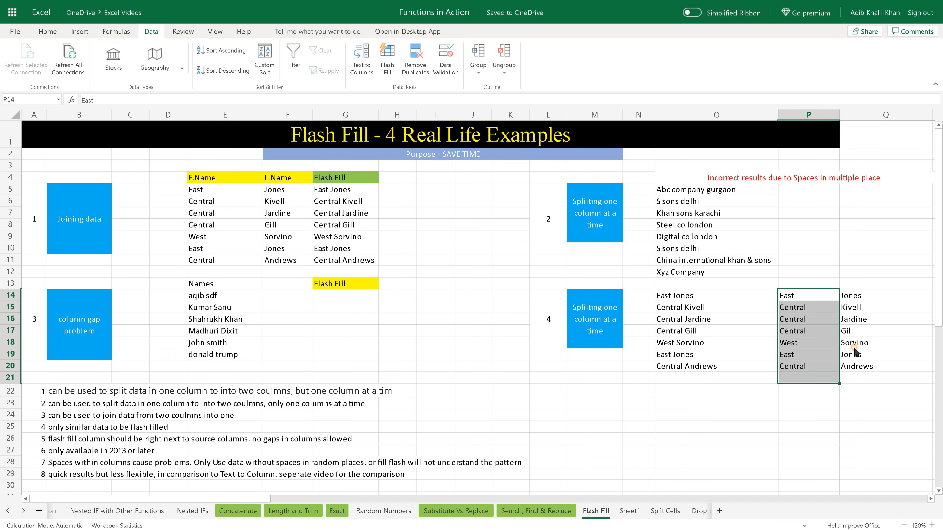
left_click_drag(852, 297, 853, 370)
left_click(819, 376)
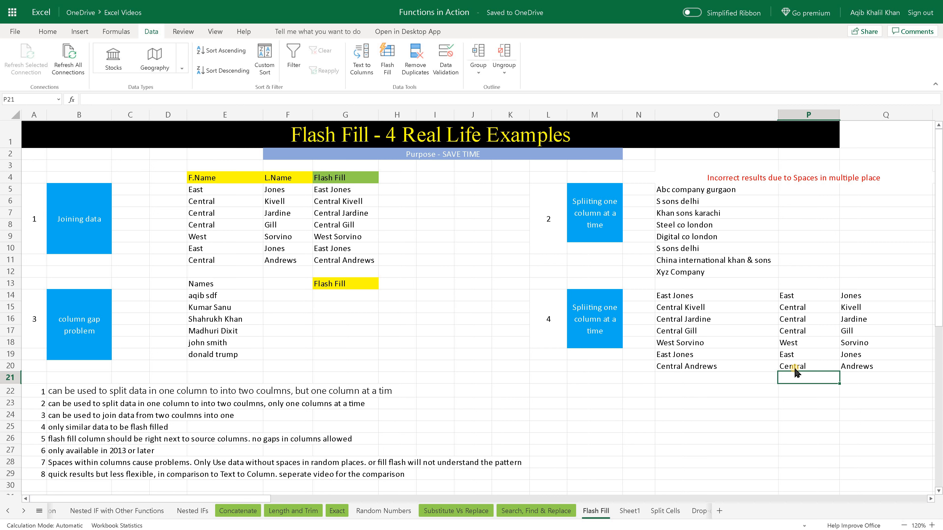
Step: Renumber the examples: lower splitting example as 2 in L14, upper splitting example as 3 in L5, column gap problem as 4 in A14
left_click(58, 231)
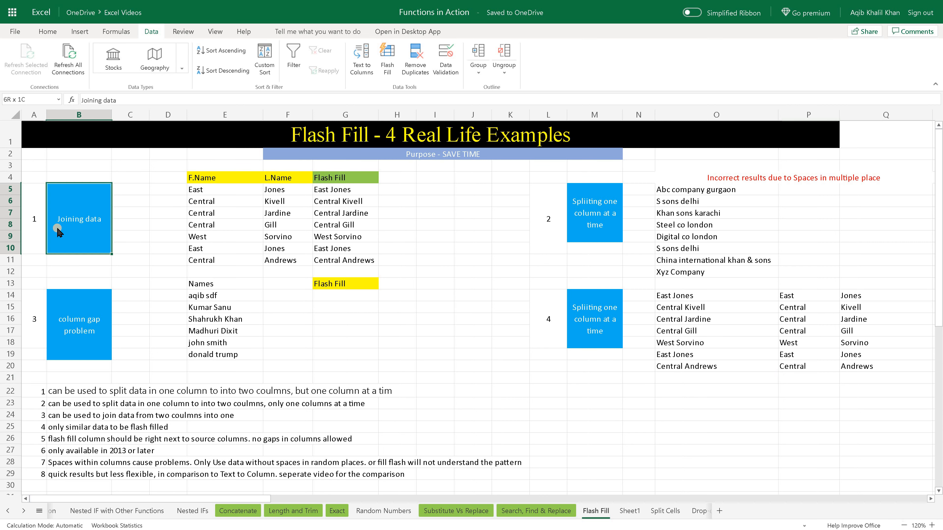
left_click(597, 330)
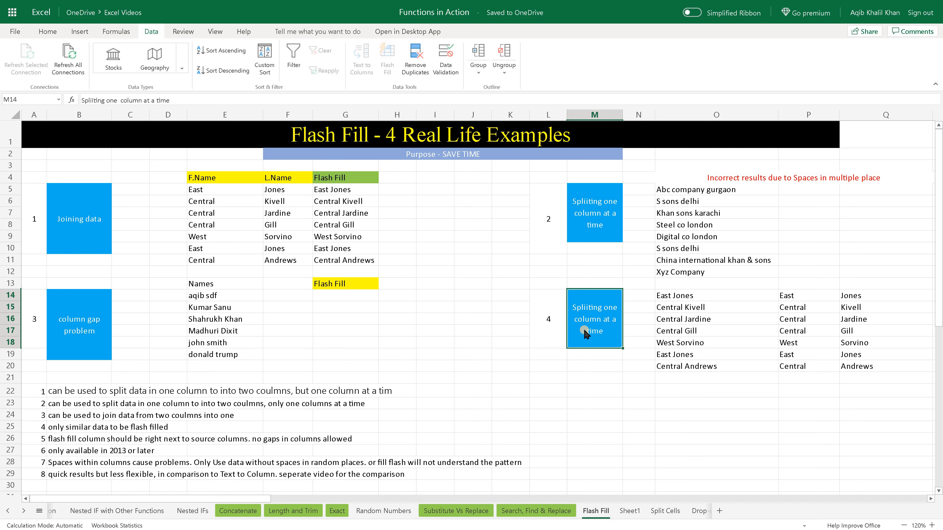
left_click(606, 227)
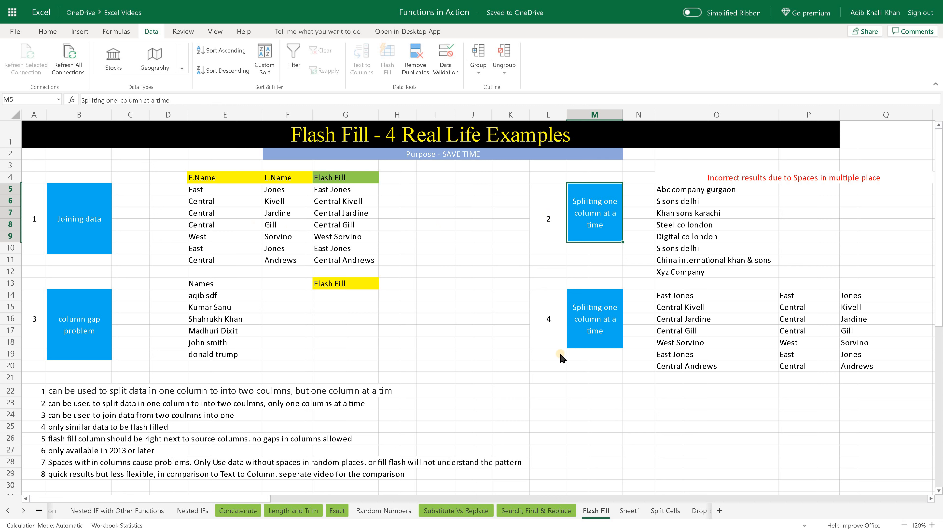
left_click(552, 320)
type("2")
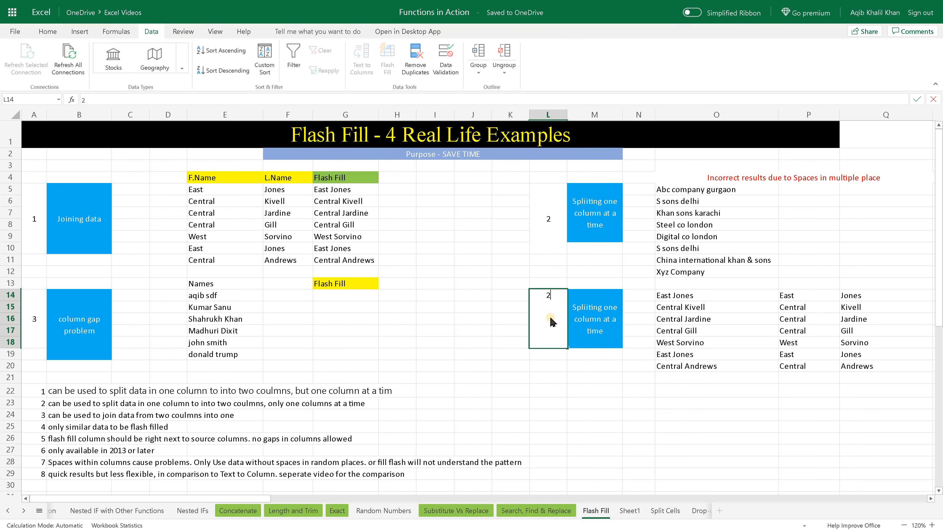
key("Return")
left_click(560, 218)
type("3")
key("Return")
left_click(37, 320)
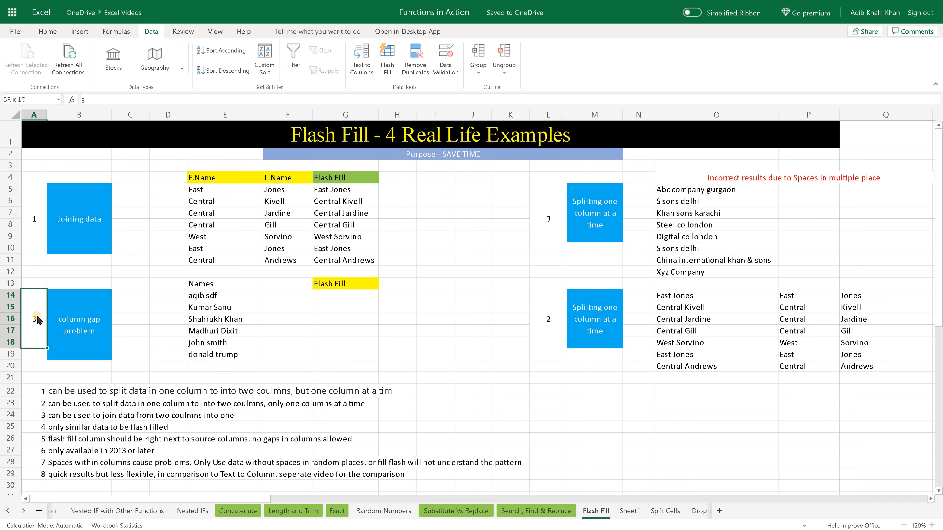
type("4")
key("Return")
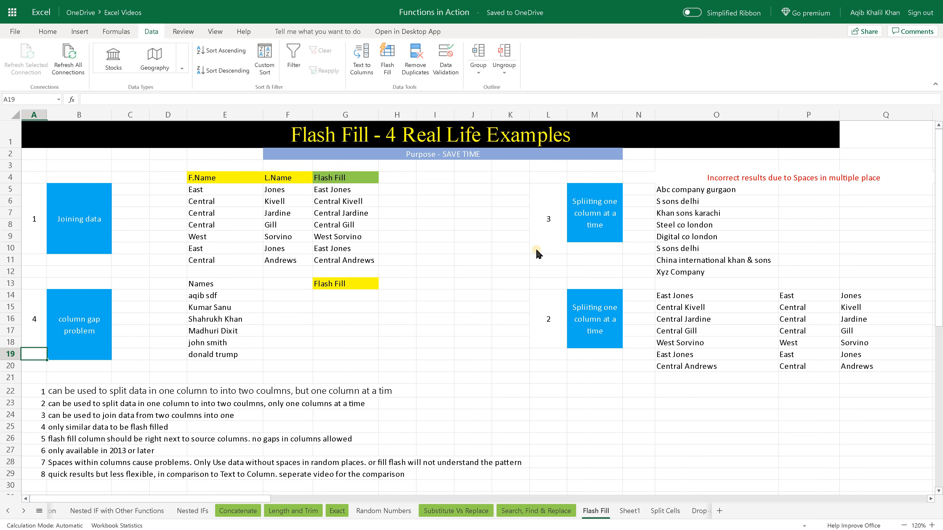
Step: Compare the joined names in E5:G11 of example 1 with the split names in O14:Q20 of example 2
left_click(810, 192)
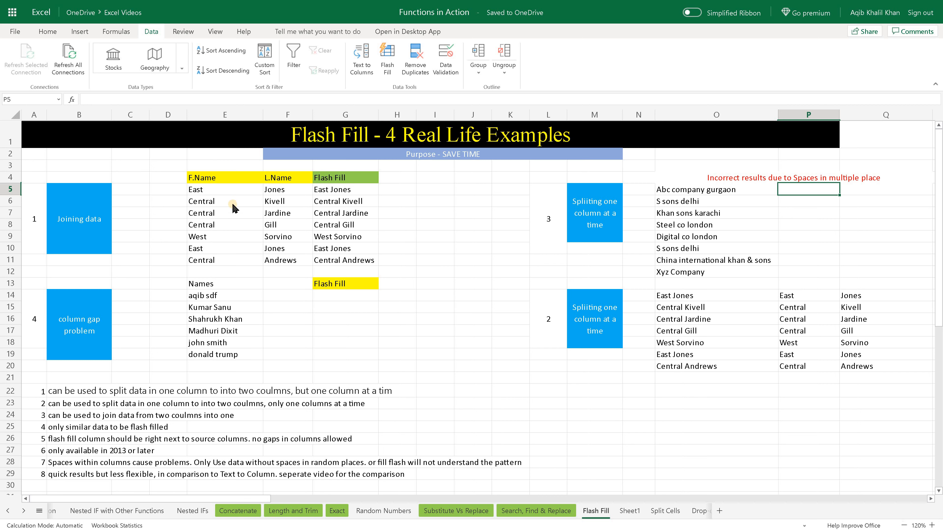
left_click_drag(220, 190, 221, 260)
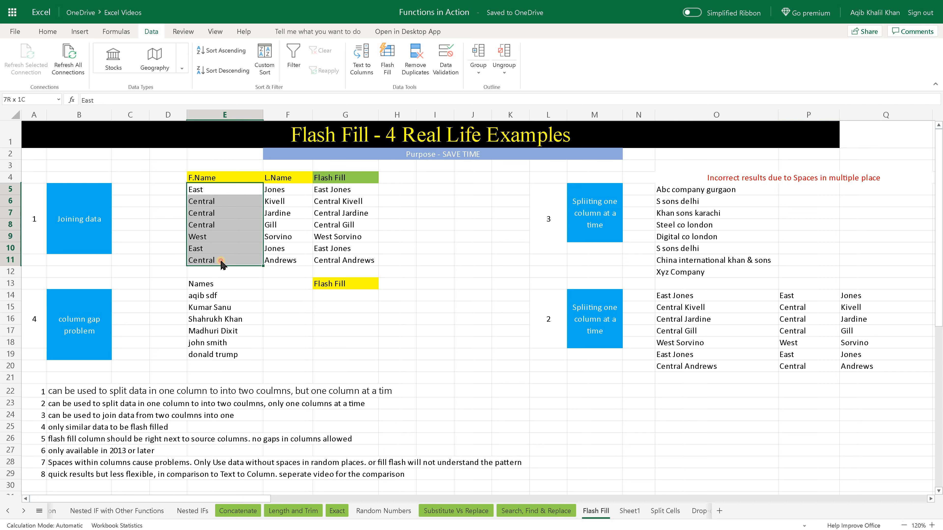
left_click_drag(282, 190, 243, 190)
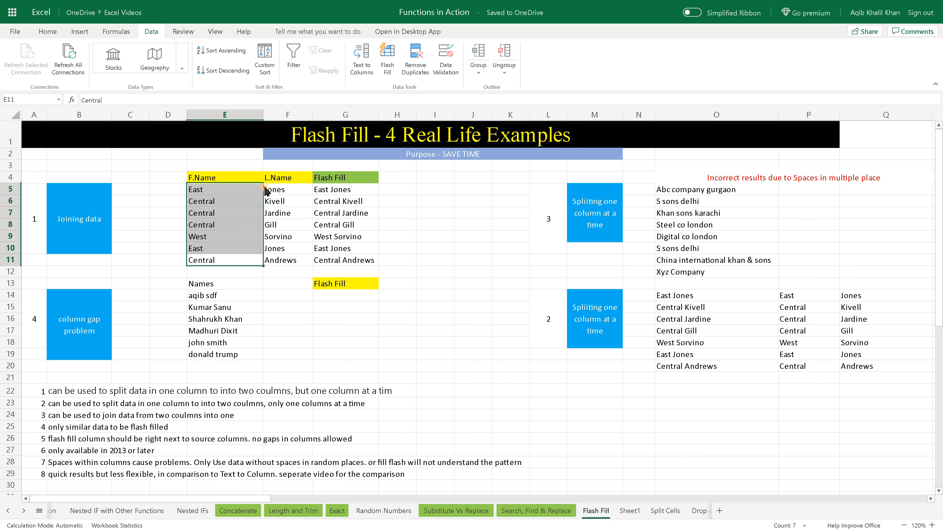
left_click(276, 190)
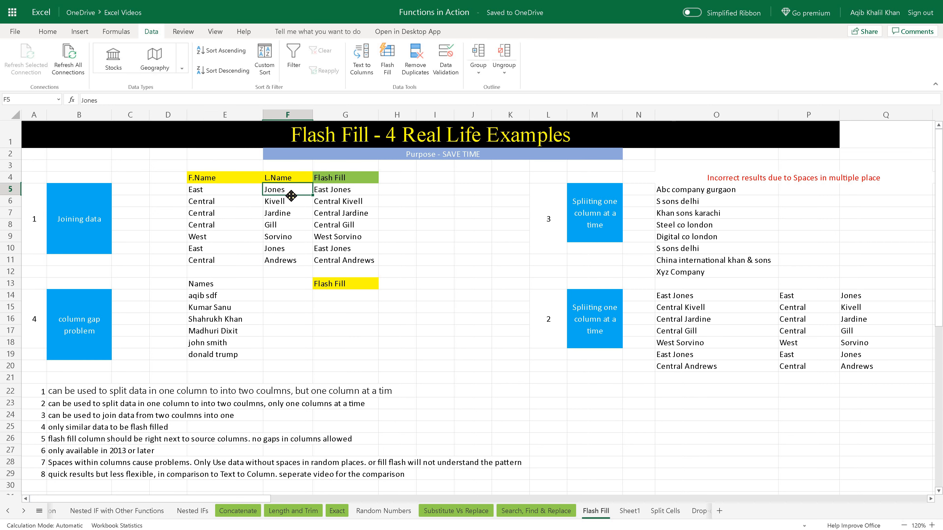
left_click_drag(293, 193, 285, 258)
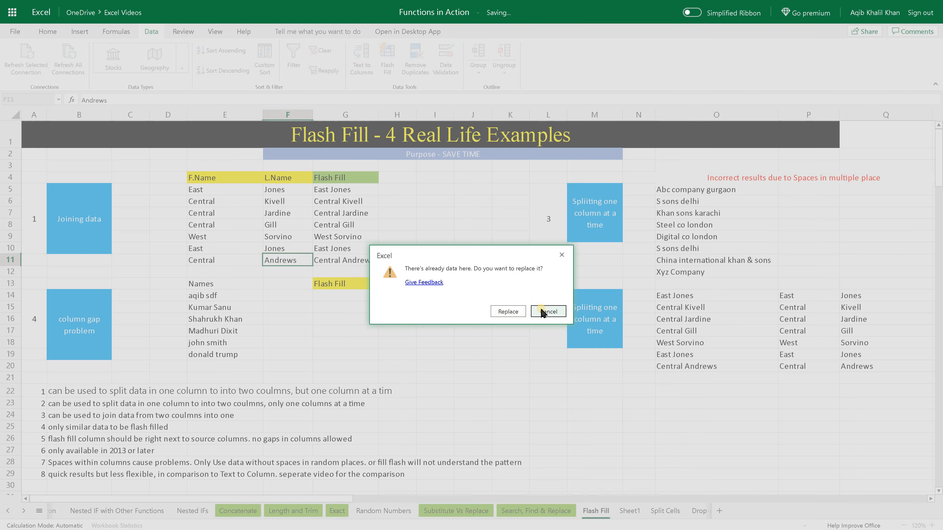
left_click(544, 312)
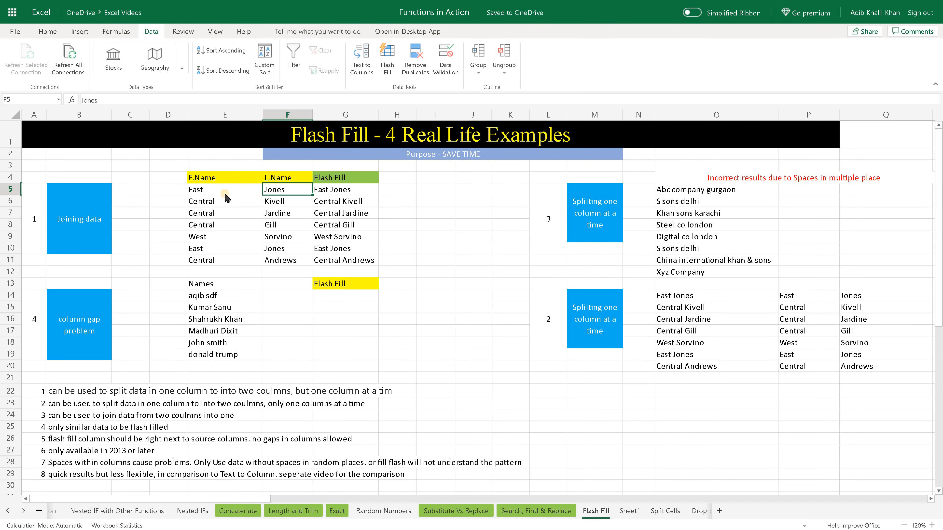
left_click_drag(241, 191, 323, 260)
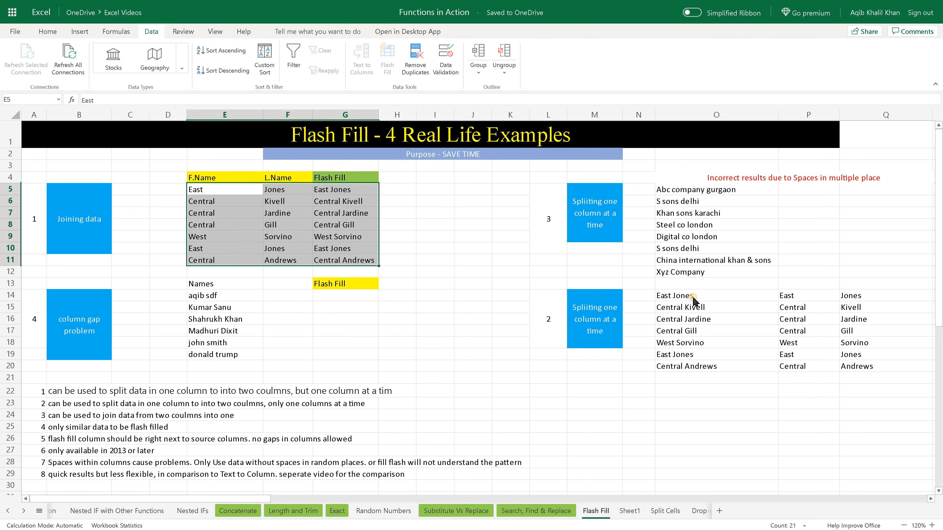
left_click_drag(692, 297, 849, 364)
left_click(800, 357)
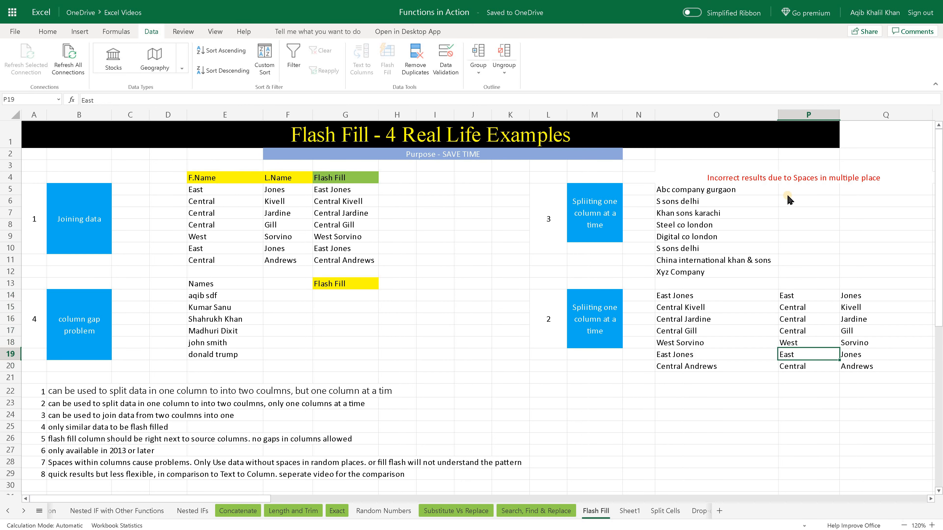
Step: Review the company names in O5:O12 and delete the last entry, Xyz Company, from O12
left_click(787, 193)
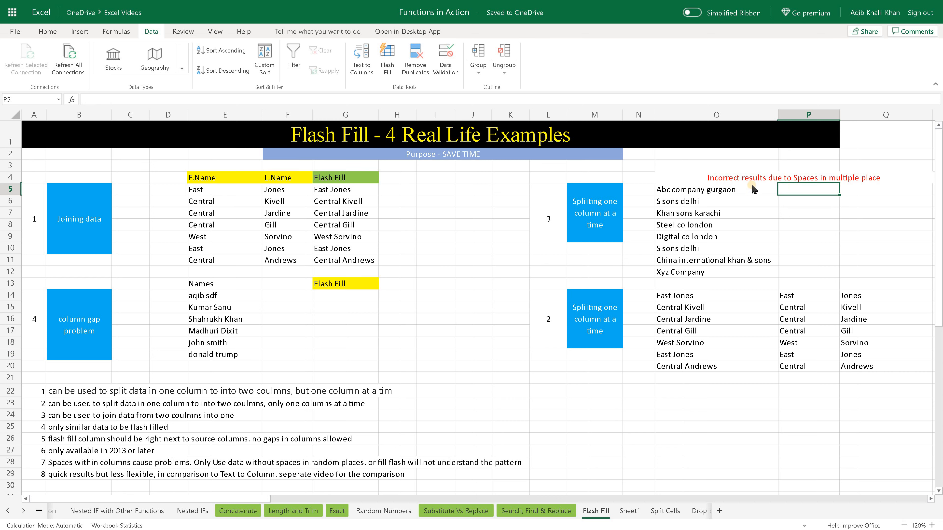
left_click(683, 190)
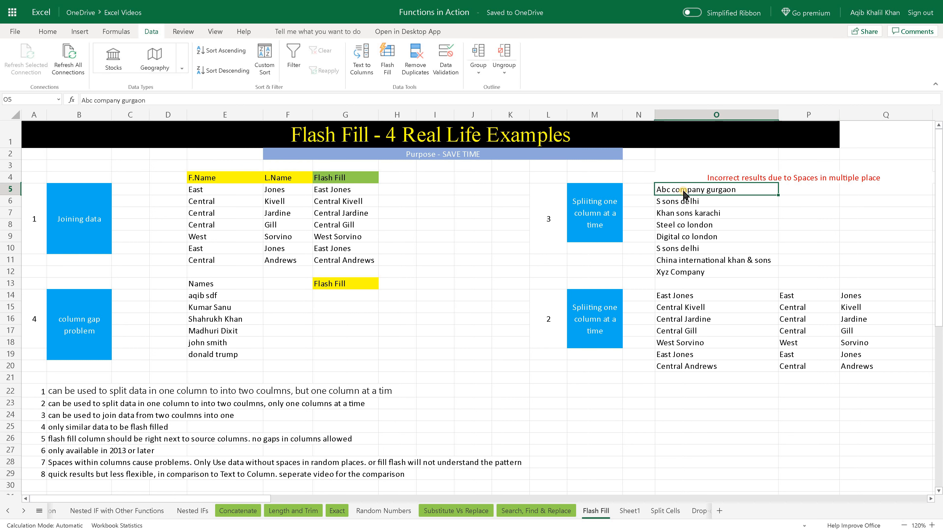
left_click_drag(683, 191, 679, 274)
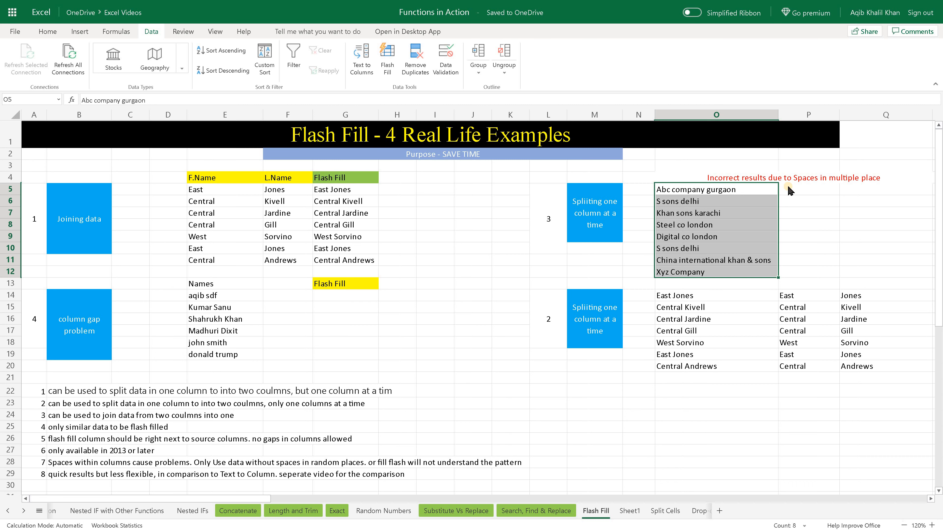
left_click(789, 189)
left_click(660, 192)
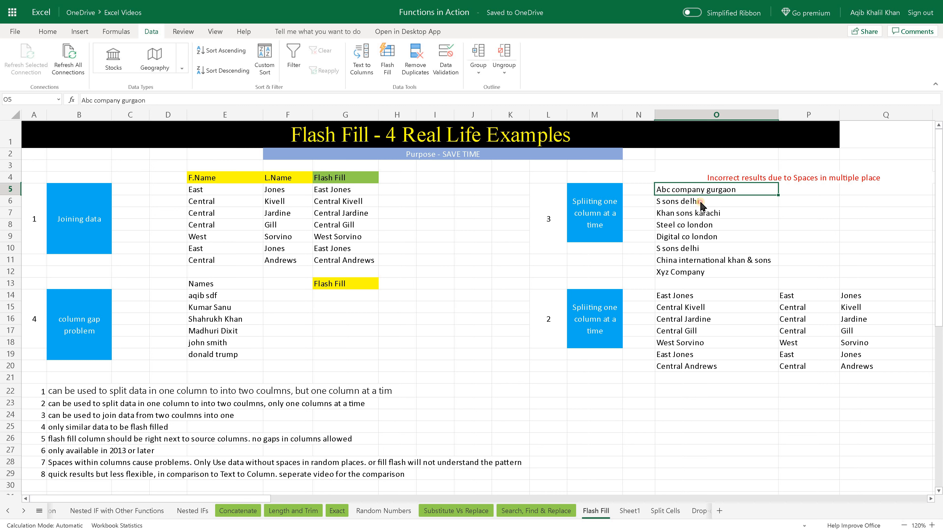
left_click_drag(700, 193, 692, 274)
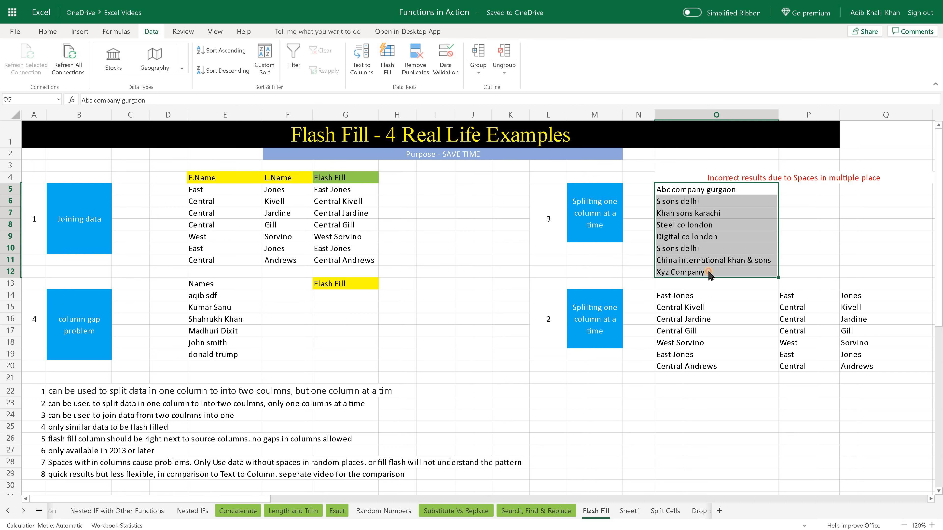
left_click(707, 270)
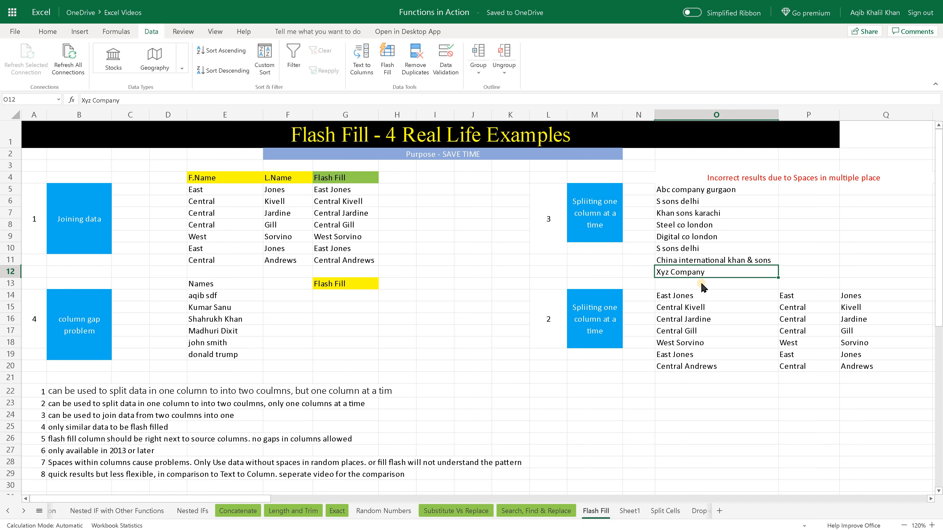
key("Delete")
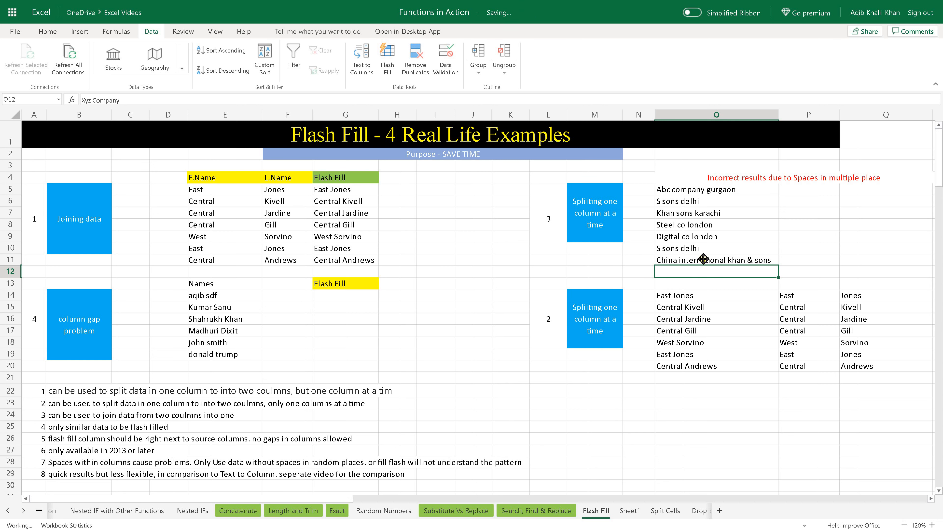
Step: Enter a sample split of the first company name: Abc Company in P5 and Gurgaon in Q5
left_click_drag(683, 190, 684, 262)
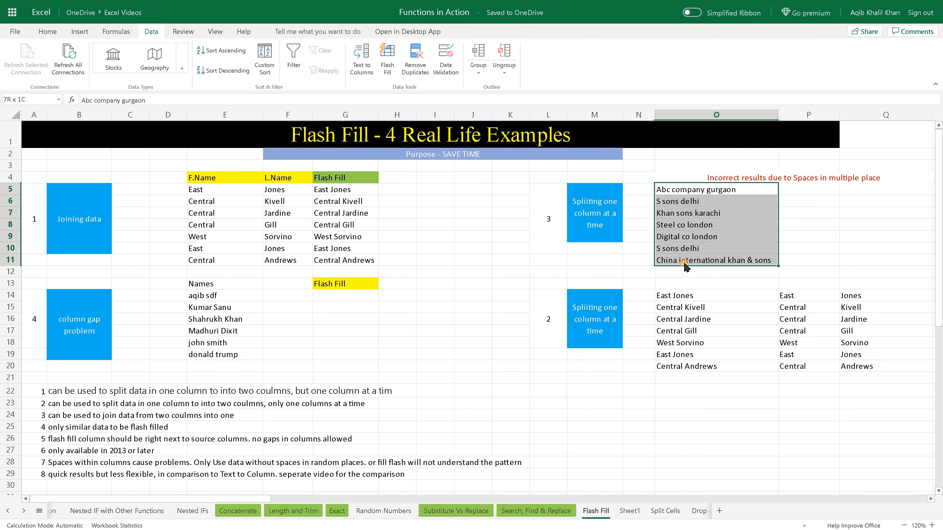
left_click(799, 194)
left_click_drag(783, 296, 858, 371)
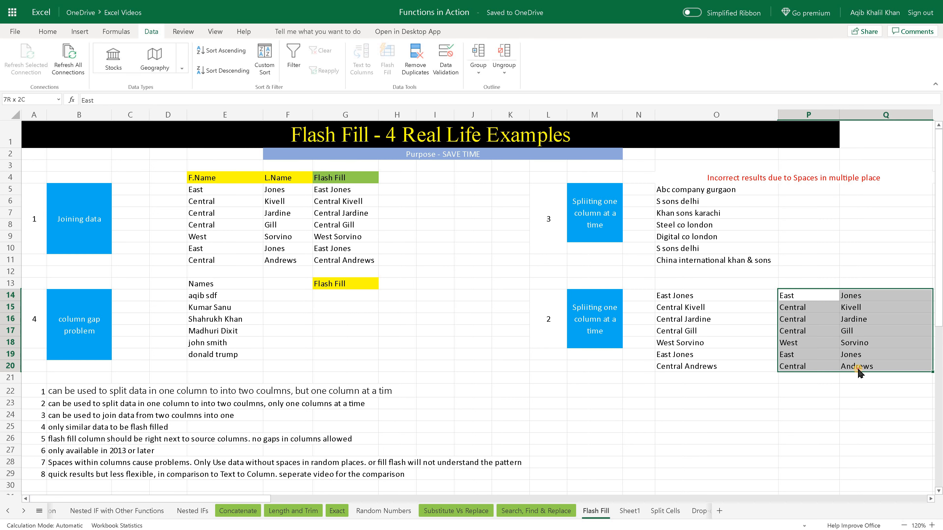
left_click(801, 190)
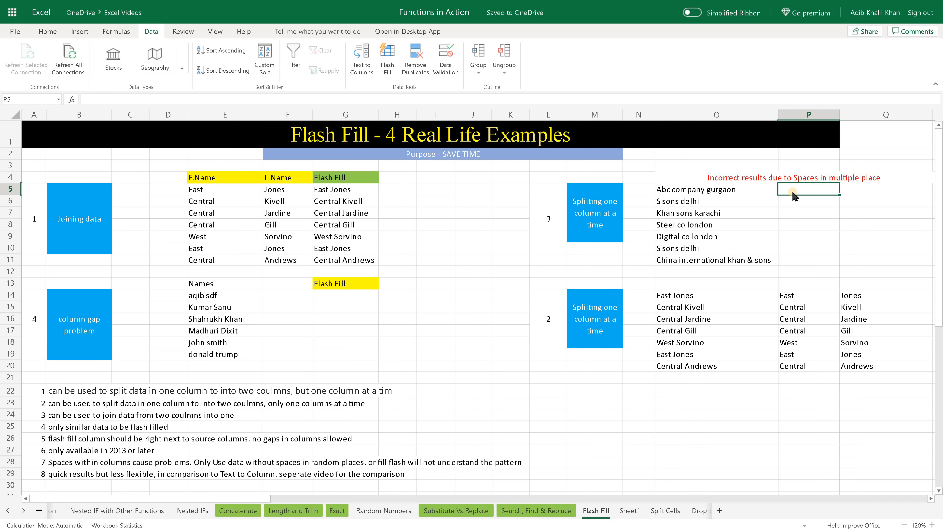
type("Abc")
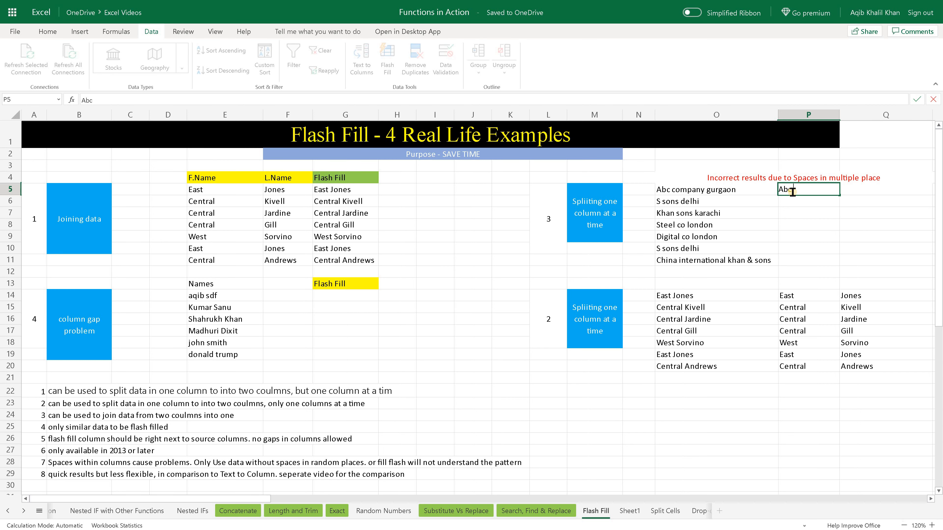
type(" Company")
key("Tab")
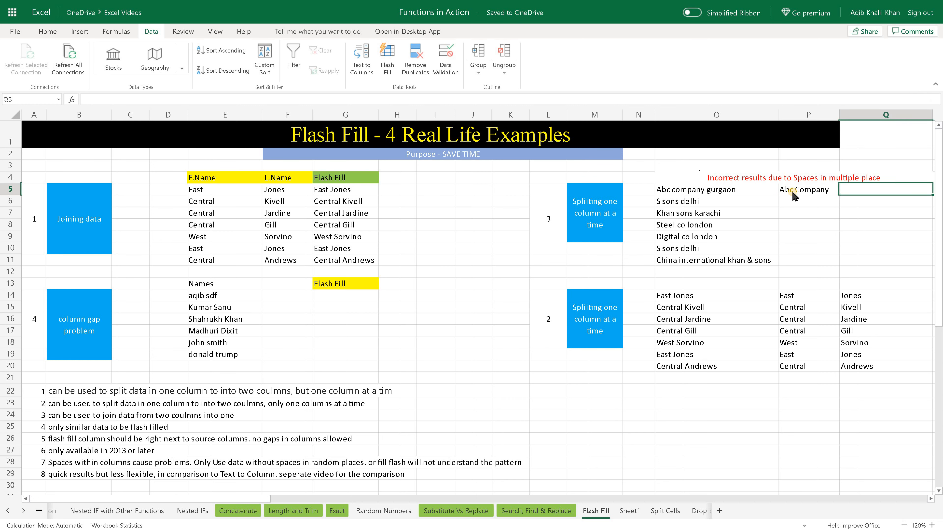
type("Gurgaon")
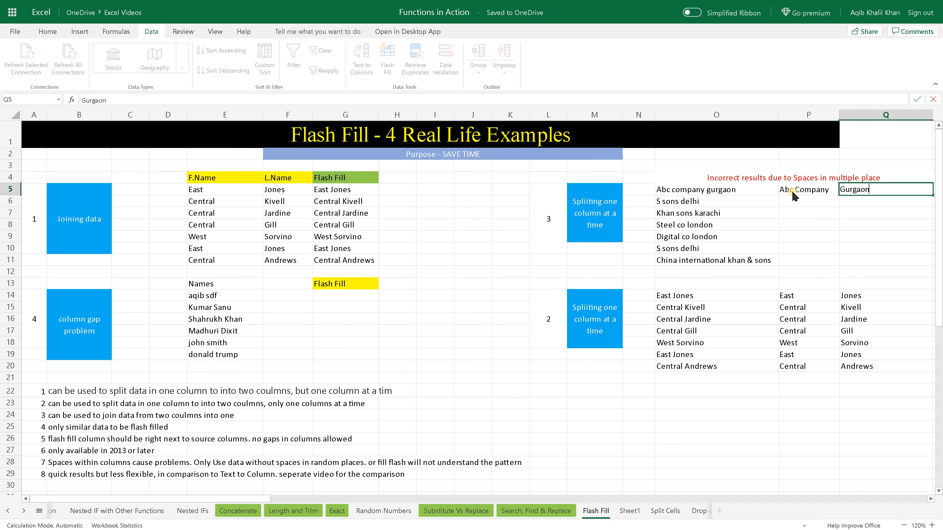
key("Return")
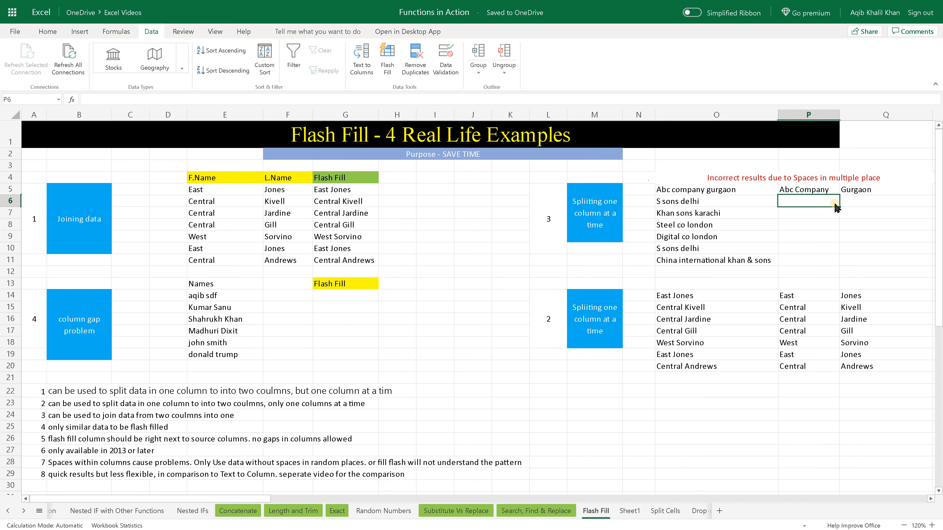
Step: Compare the split names in P15:Q20 with the sample in P5:Q5 and try Flash Fill from P6
left_click_drag(786, 307, 787, 369)
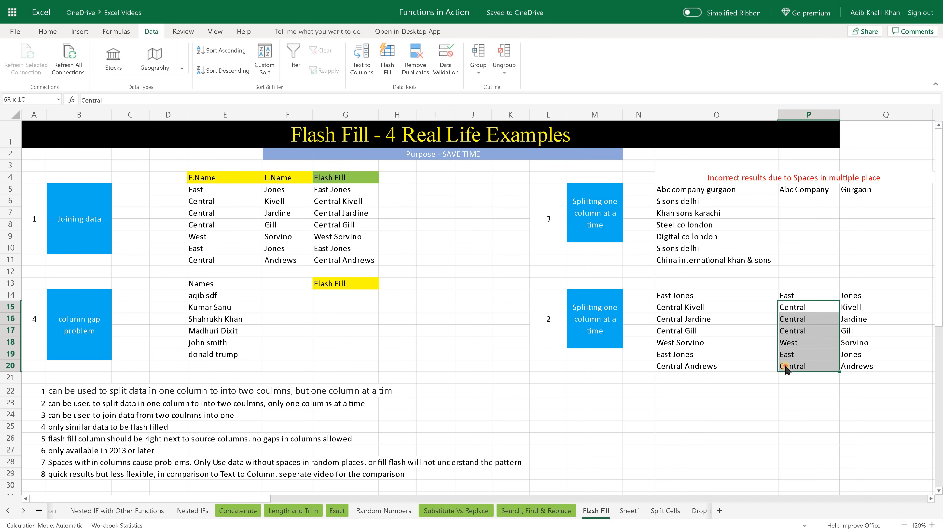
left_click(851, 308)
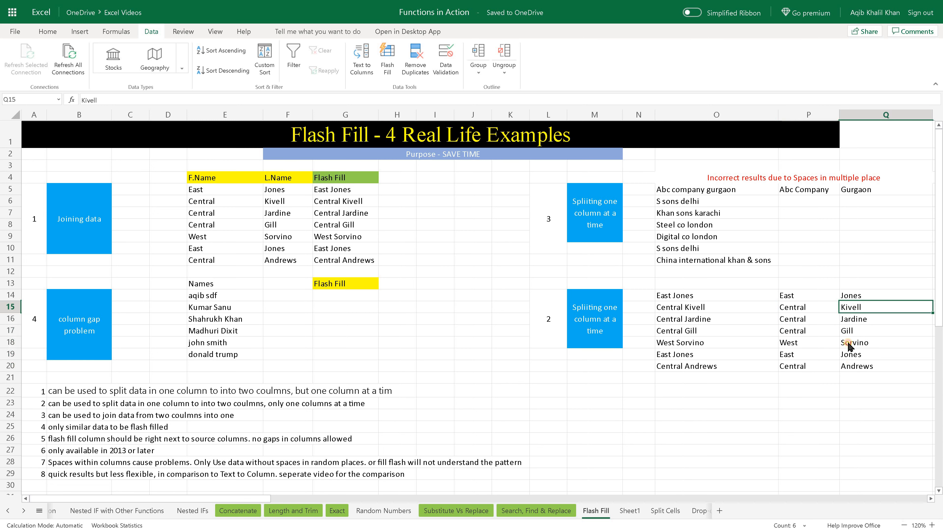
left_click_drag(848, 346, 850, 367)
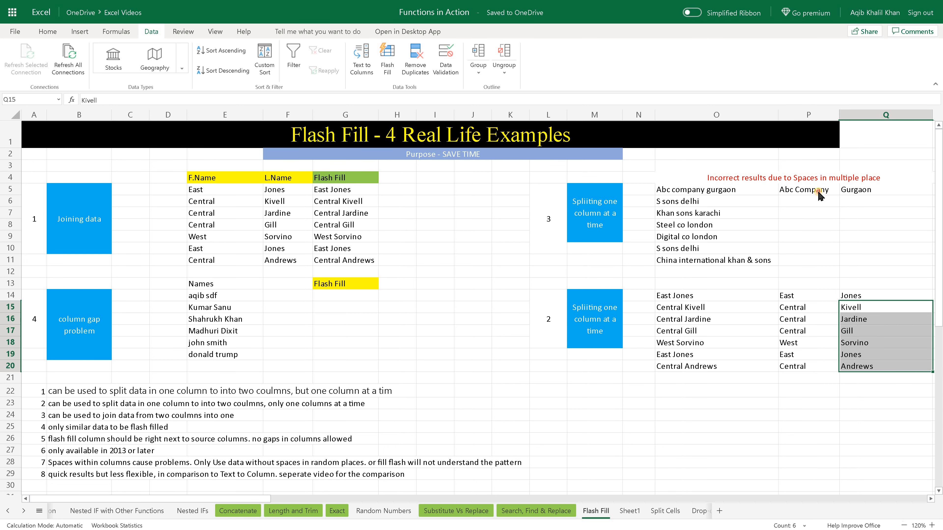
left_click(819, 194)
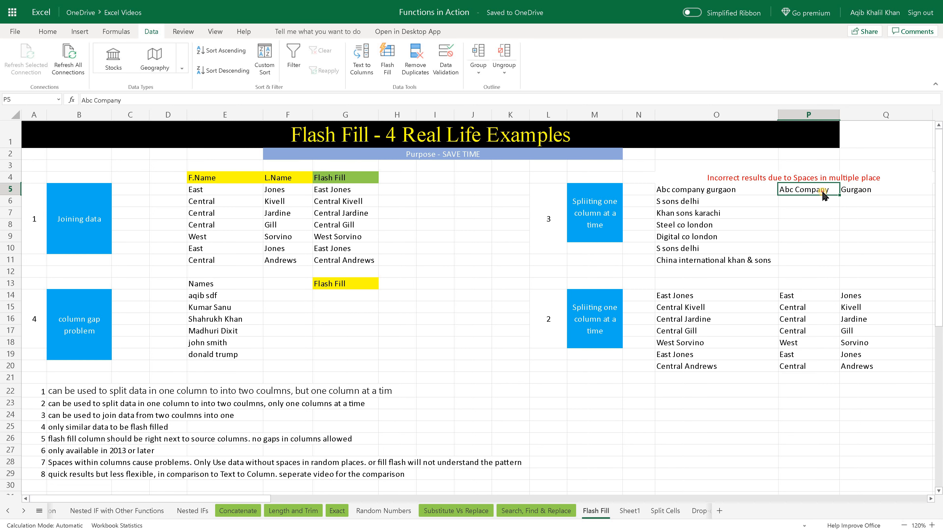
key("Tab")
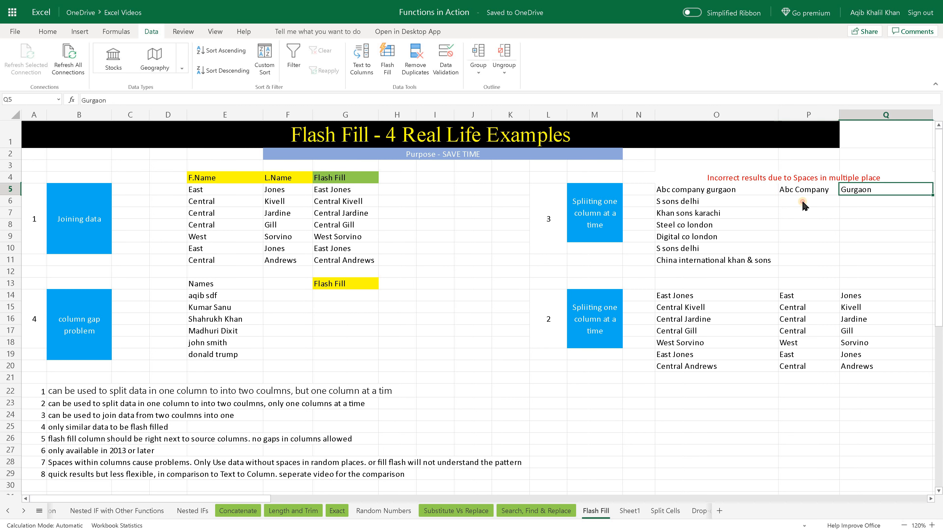
key("Return")
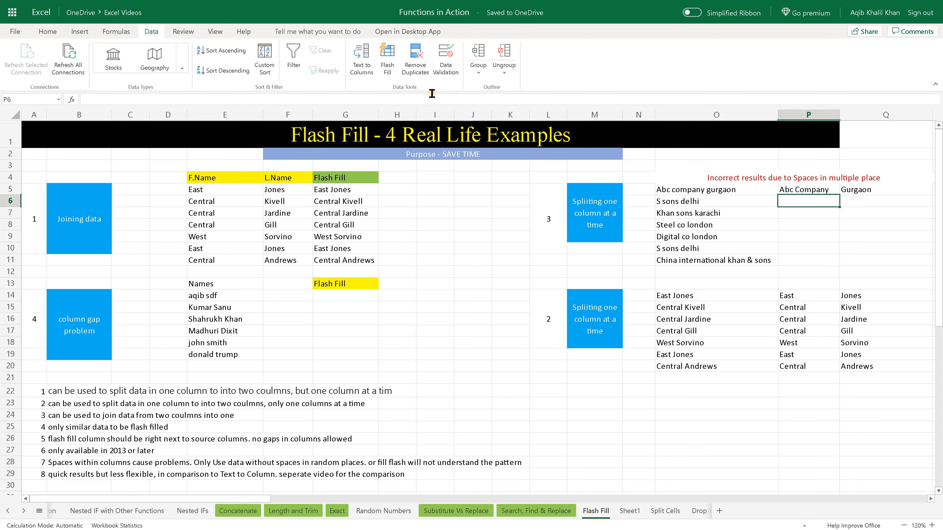
left_click_drag(811, 205, 865, 253)
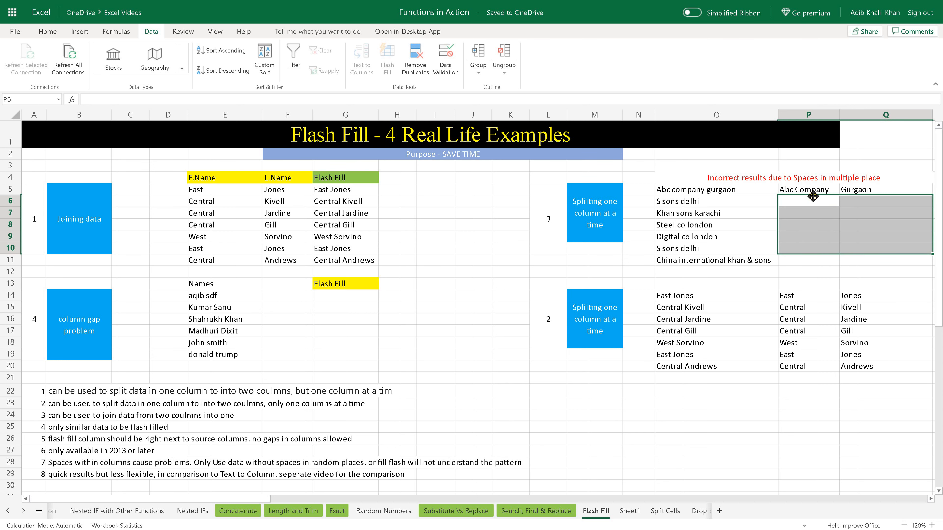
left_click(806, 203)
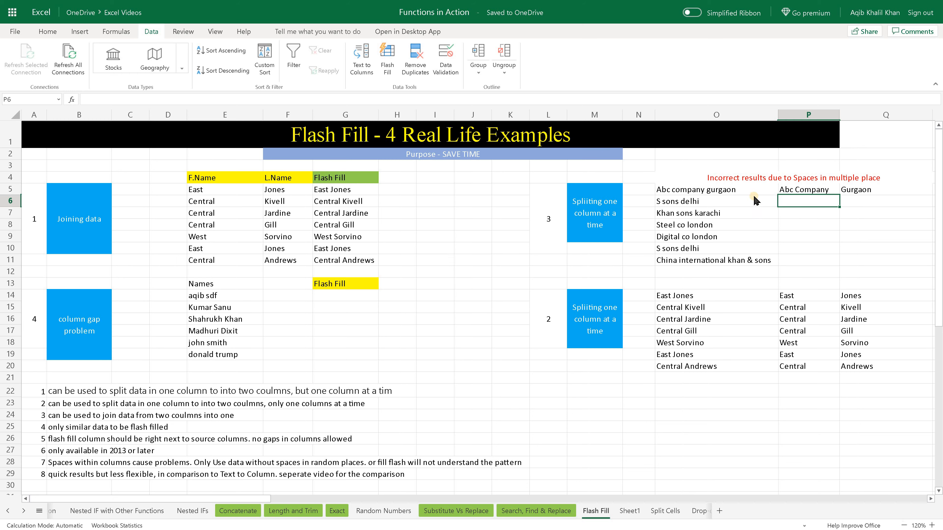
left_click(396, 61)
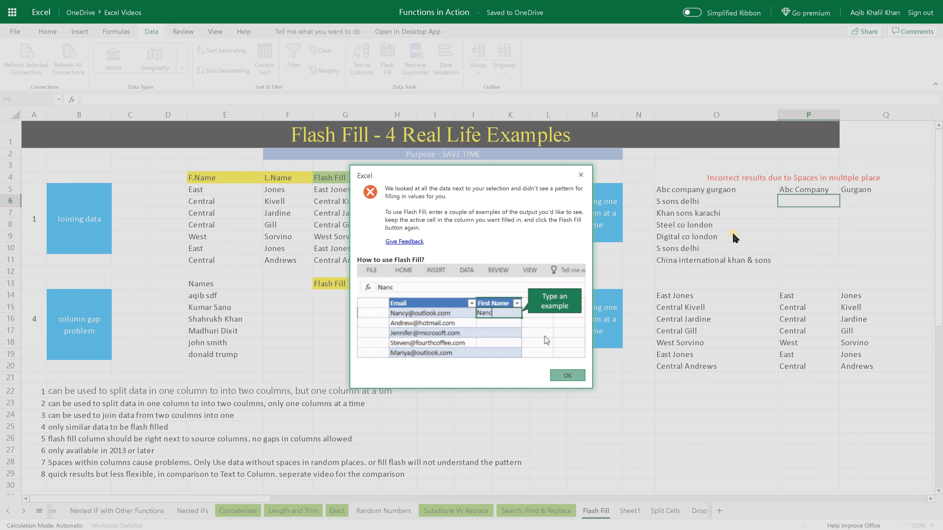
key("Escape")
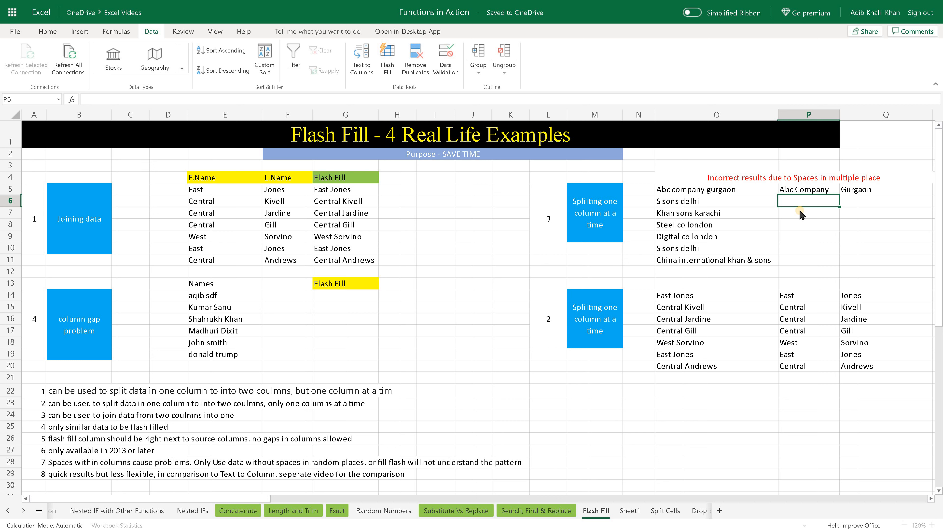
Step: Add a second sample split for the company names: S sons in P6 and Delhi in Q6
left_click_drag(674, 192, 662, 250)
left_click_drag(193, 189, 192, 249)
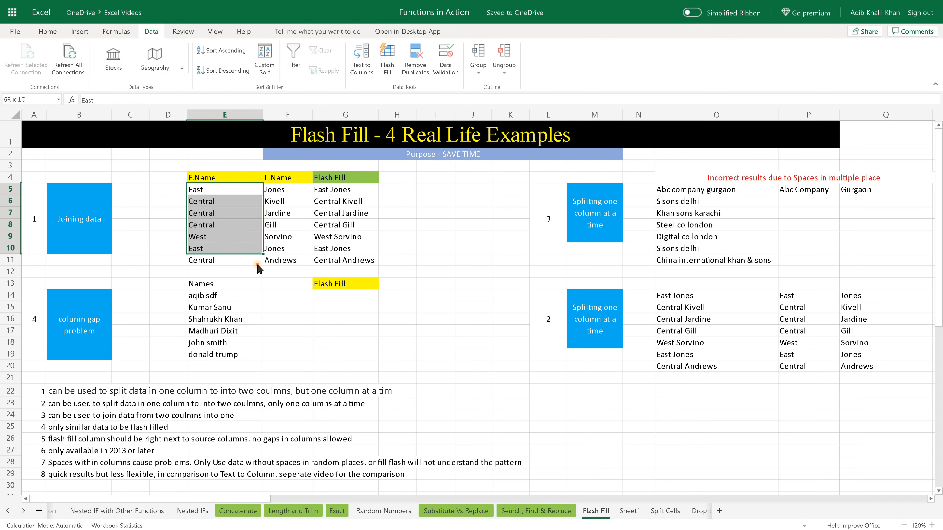
left_click_drag(258, 268, 282, 265)
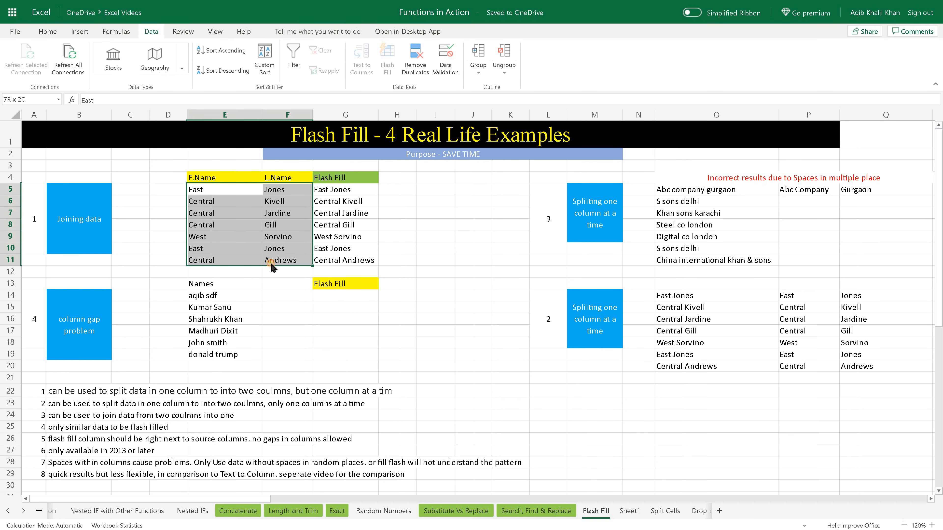
left_click(679, 192)
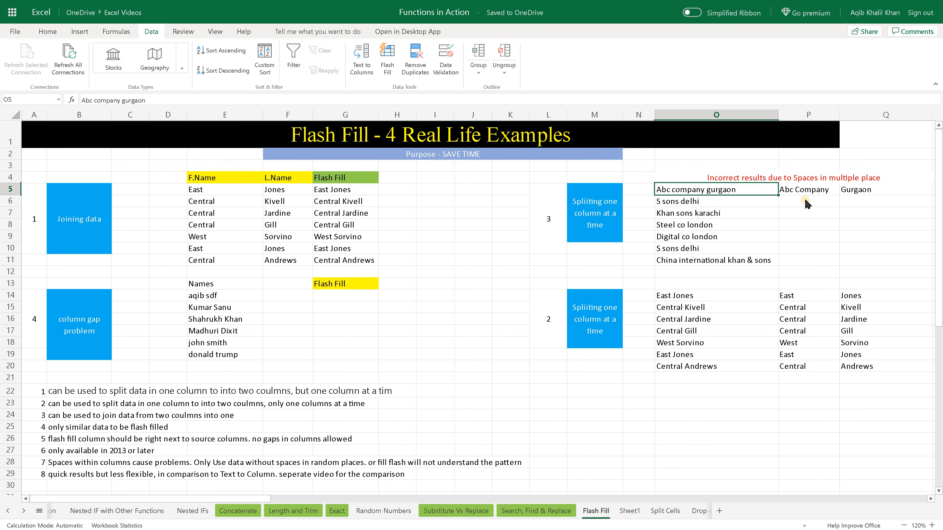
left_click(796, 206)
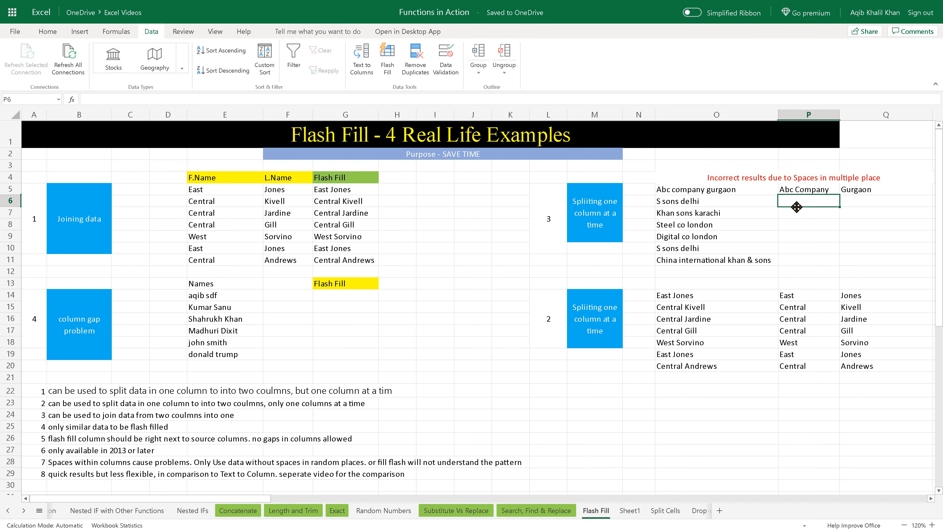
type("S on sons")
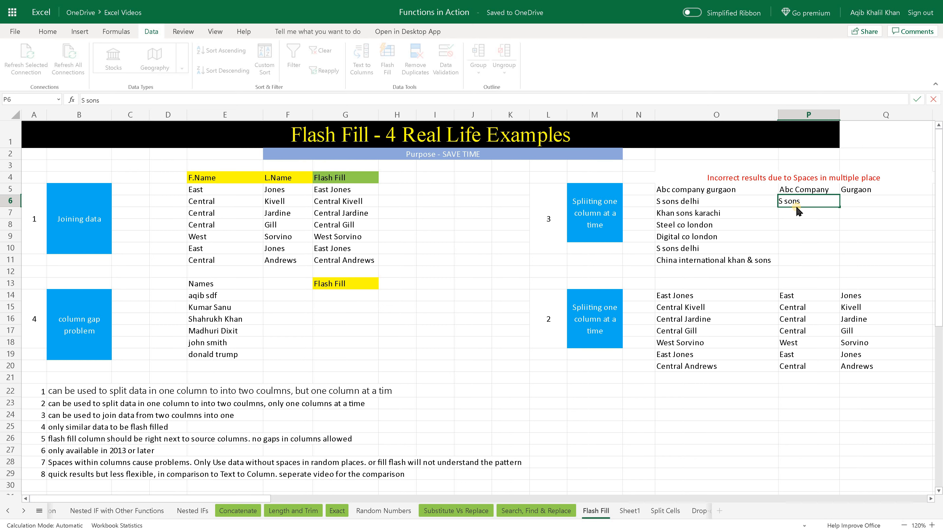
key("Tab")
type("De")
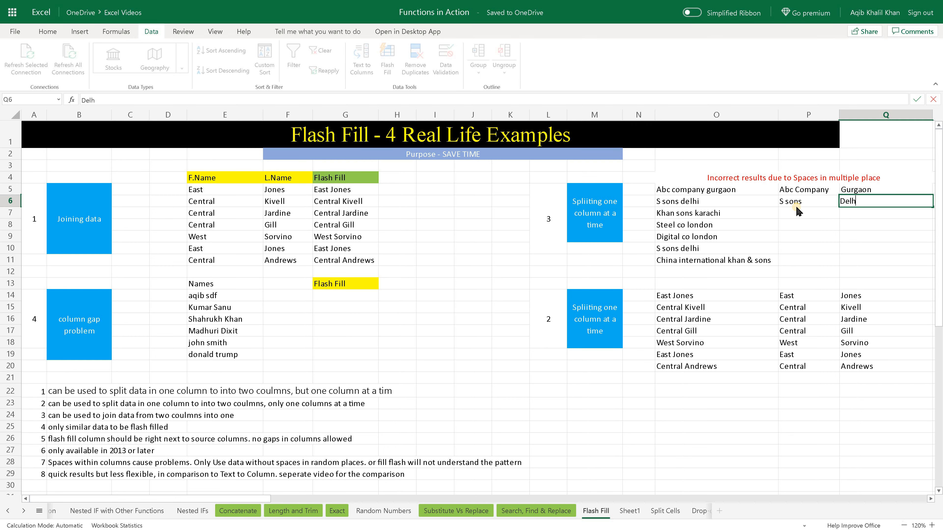
key("Return")
Step: Try Flash Fill from P7 using the two sample company splits above it
left_click(797, 210)
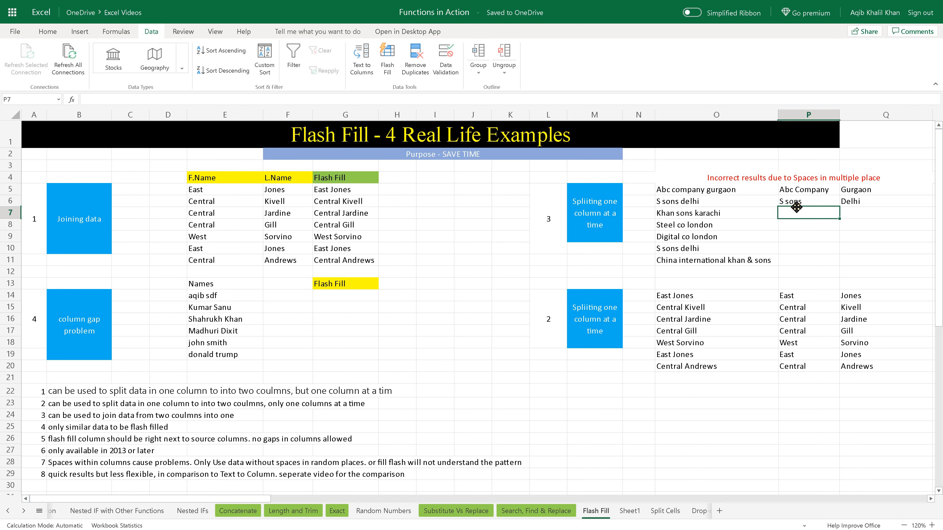
left_click(386, 60)
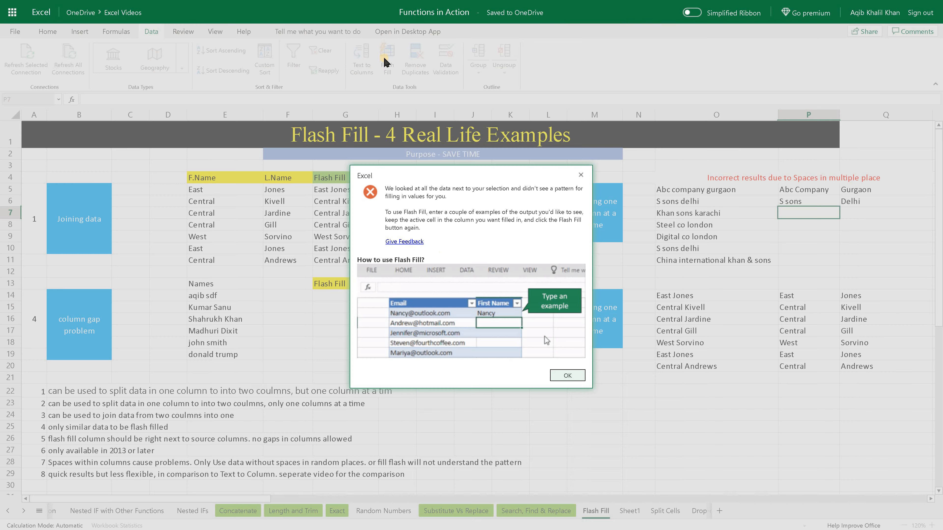
left_click(562, 376)
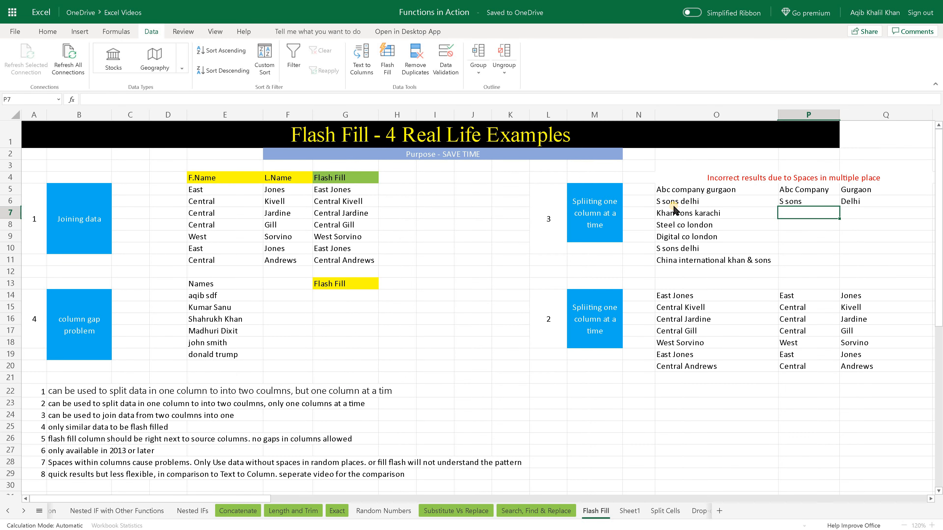
Step: Add a third sample split for the company names: Khan sons in P7 and Karachi in Q7
left_click_drag(673, 189, 672, 262)
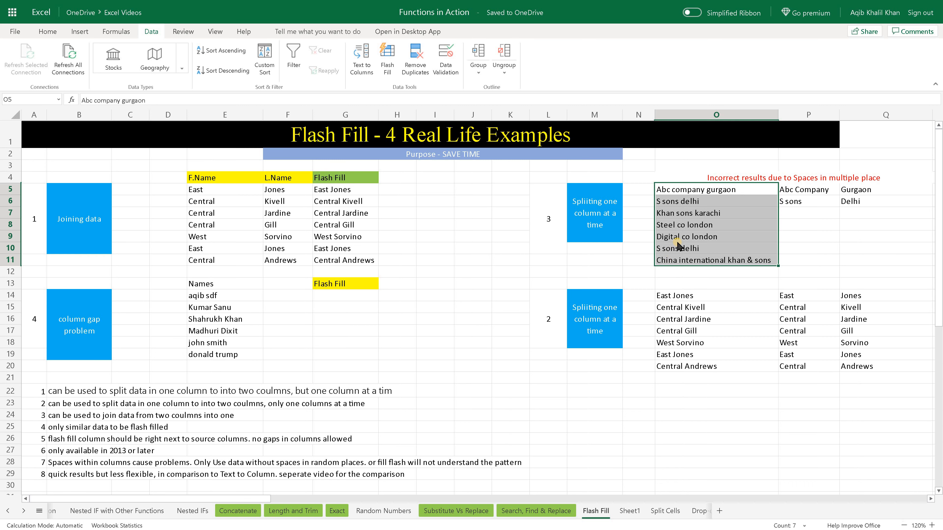
left_click(783, 213)
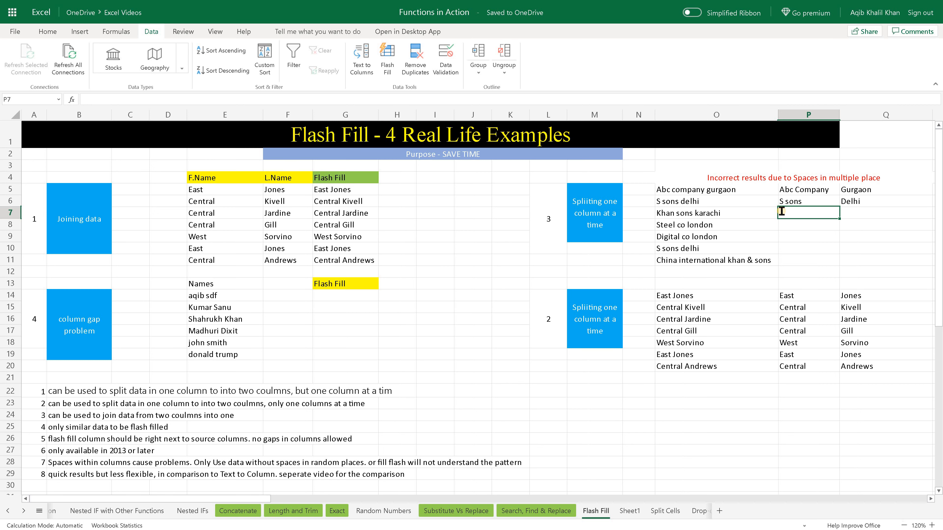
type("Khan sons")
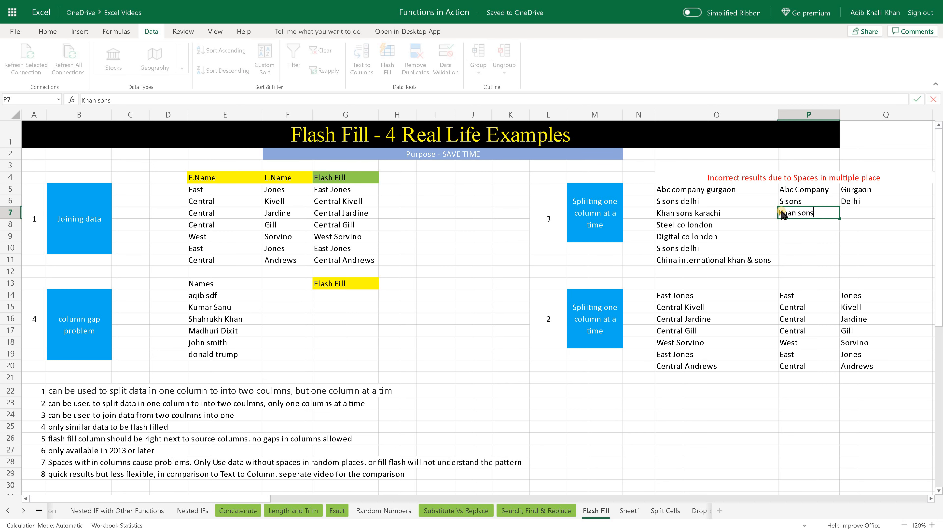
key("Tab")
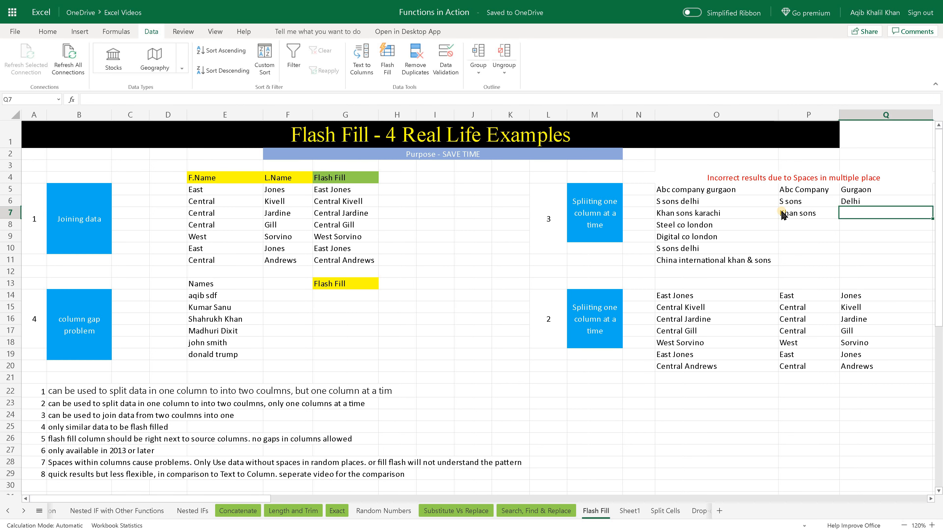
type("Karachi")
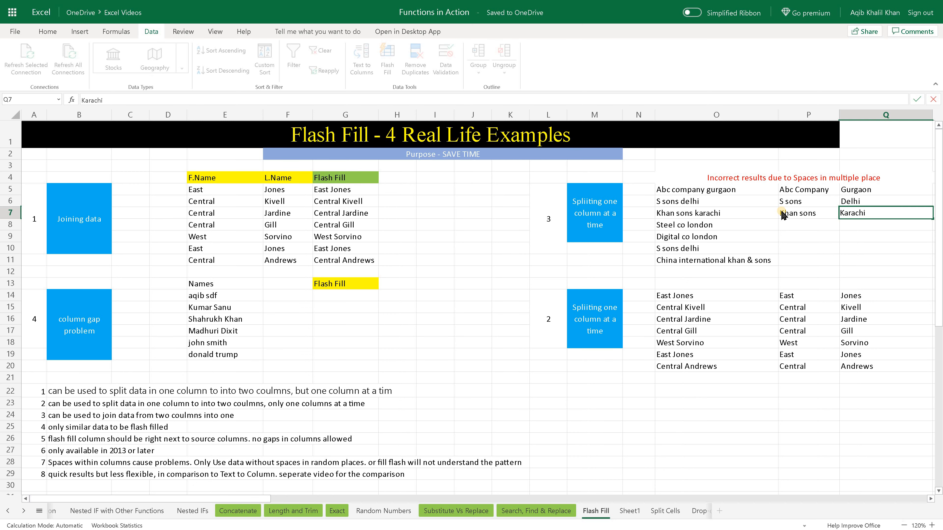
key("Return")
Step: Try Flash Fill from P8 using the three sample splits, and review column P against the company name in O5
left_click(394, 63)
left_click(561, 379)
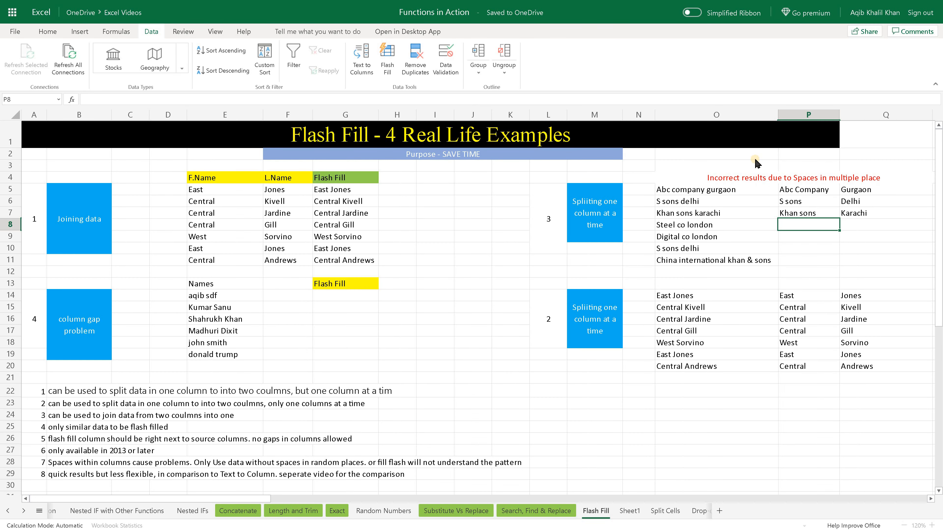
left_click(803, 116)
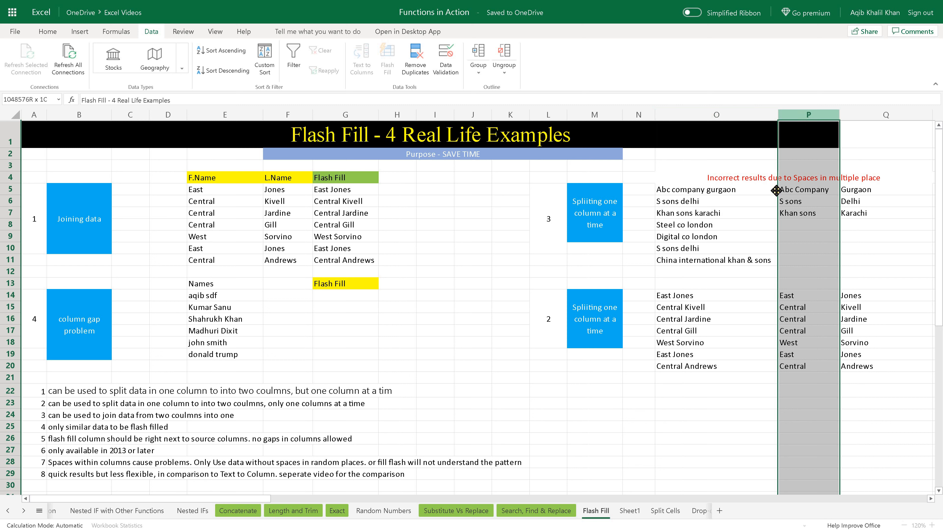
left_click(800, 226)
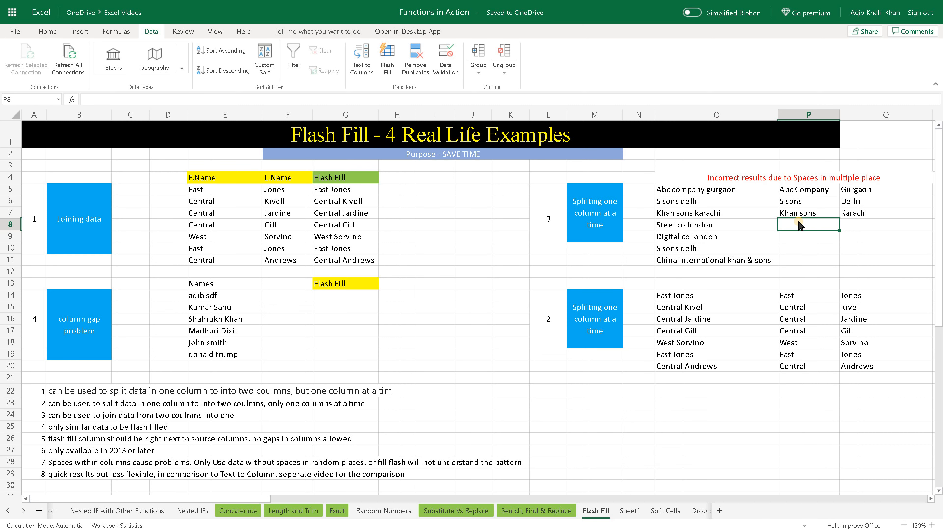
left_click(671, 192)
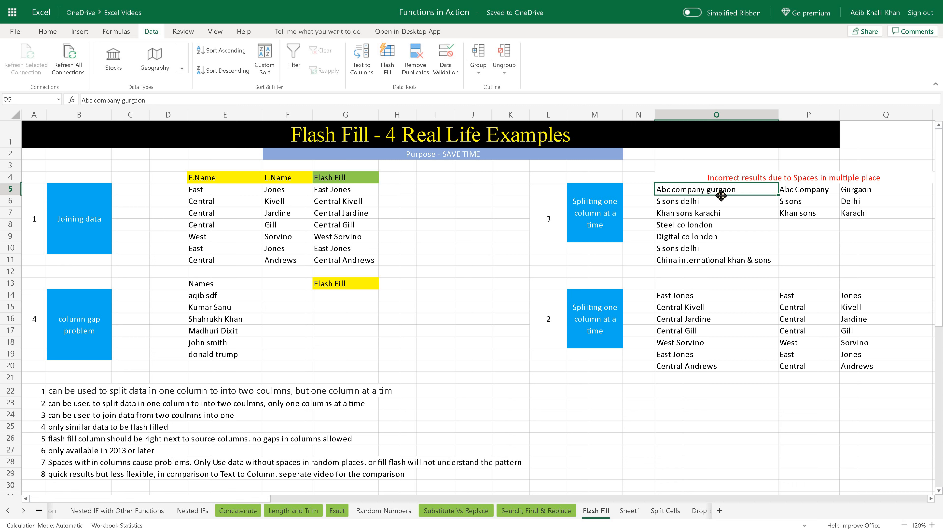
Step: Review the company names in O5:O8 and their splits in P5:Q10 against the joined-name source data in E5:F11
left_click(663, 205)
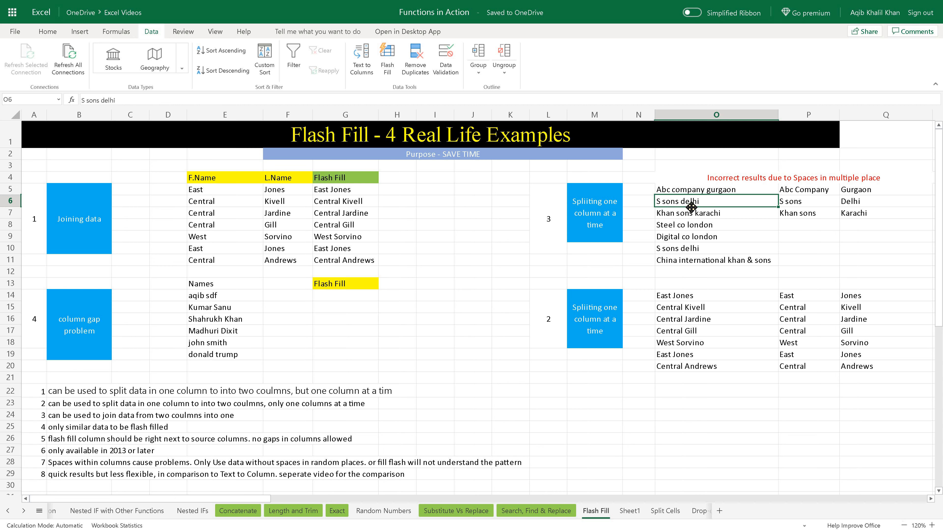
left_click(688, 225)
left_click(710, 216)
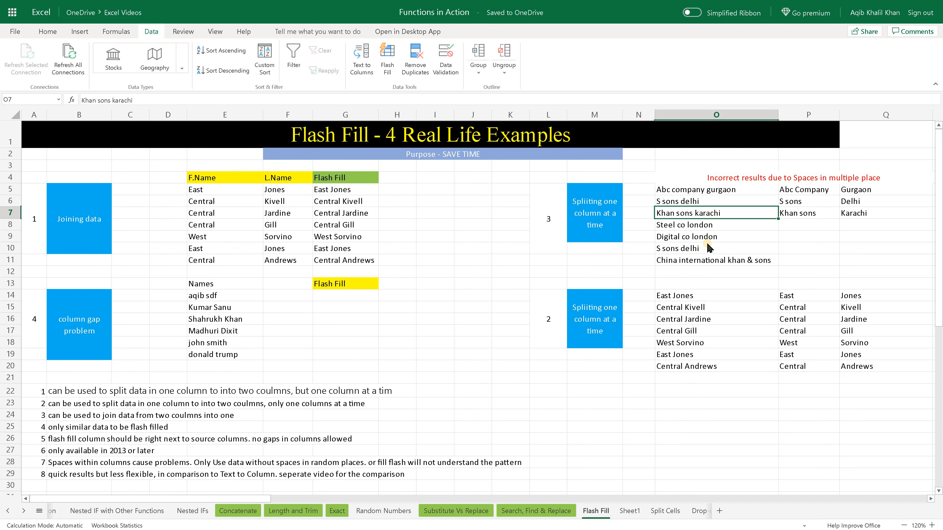
left_click_drag(723, 190, 831, 227)
left_click(829, 226)
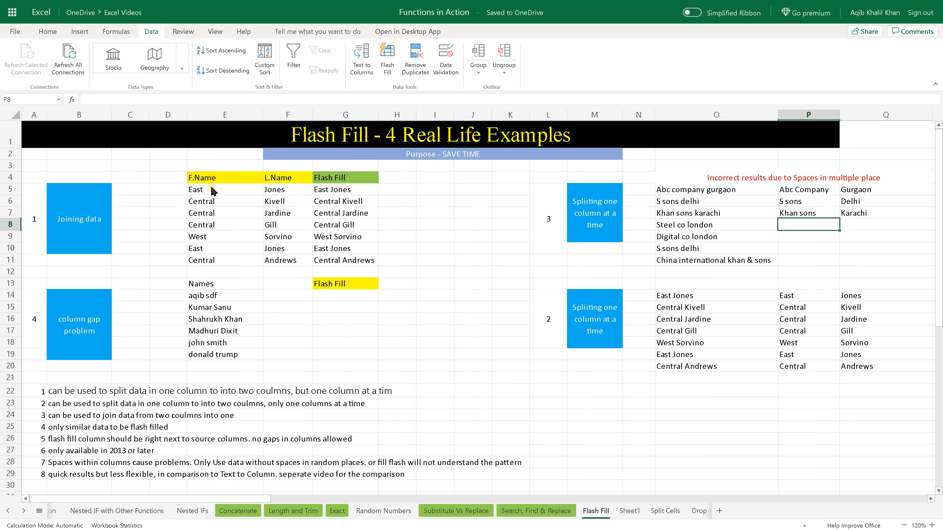
left_click_drag(223, 195, 274, 264)
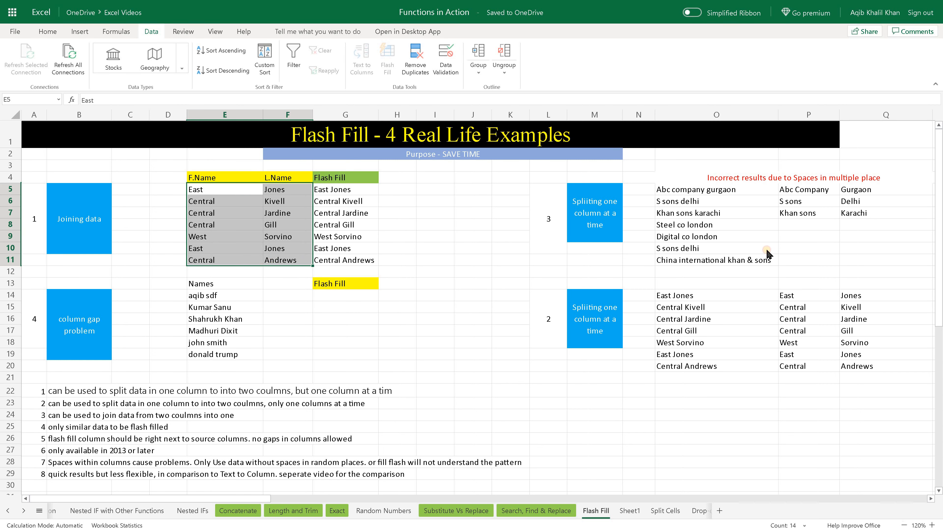
left_click_drag(802, 192, 848, 253)
left_click(818, 258)
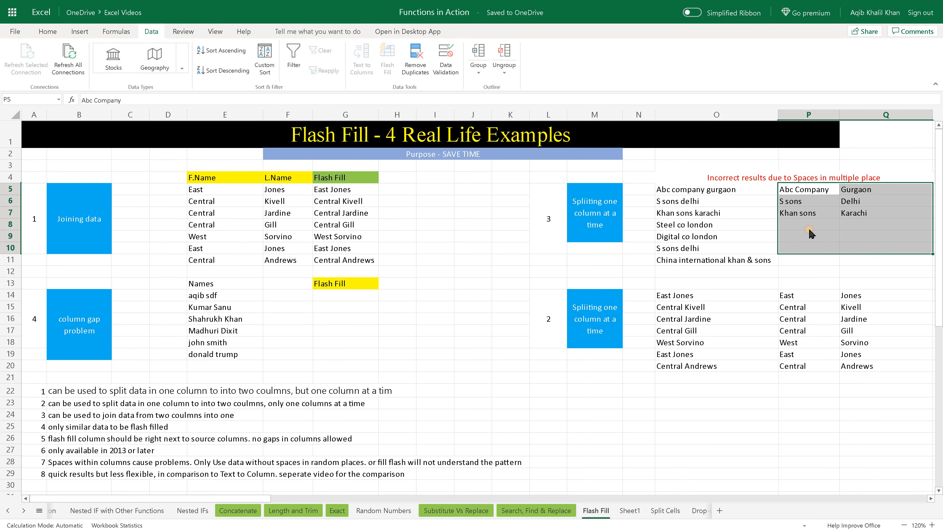
Step: Add a fourth sample split for the company names: steel co in P8 and london in Q8
left_click(807, 225)
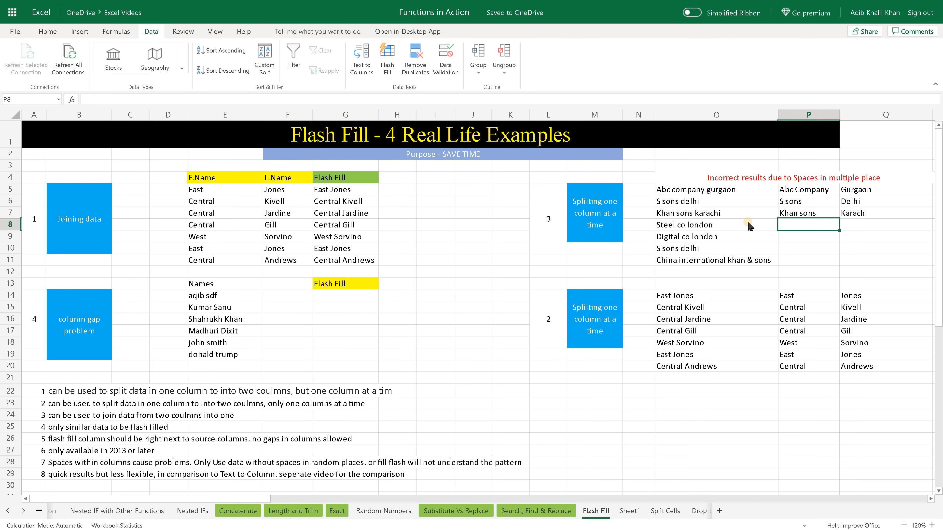
left_click(749, 226)
key("Right")
type("ste")
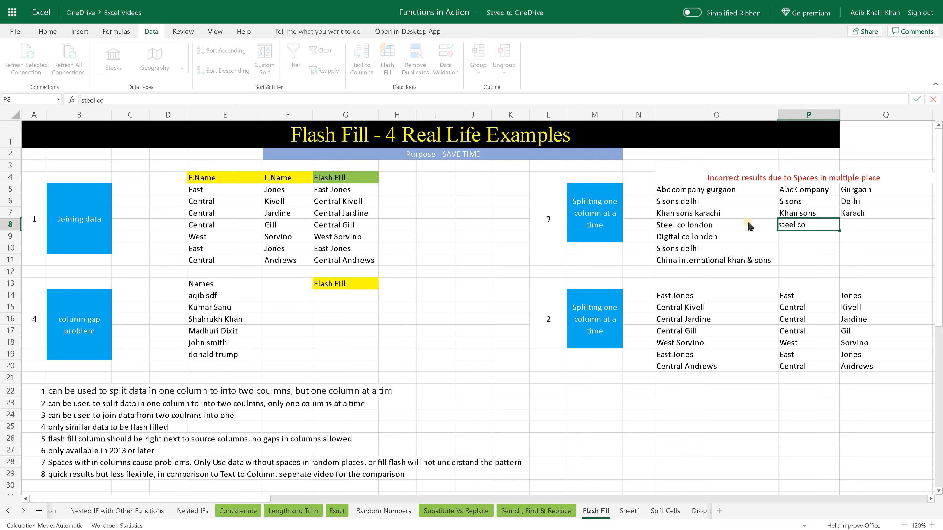
key("Tab")
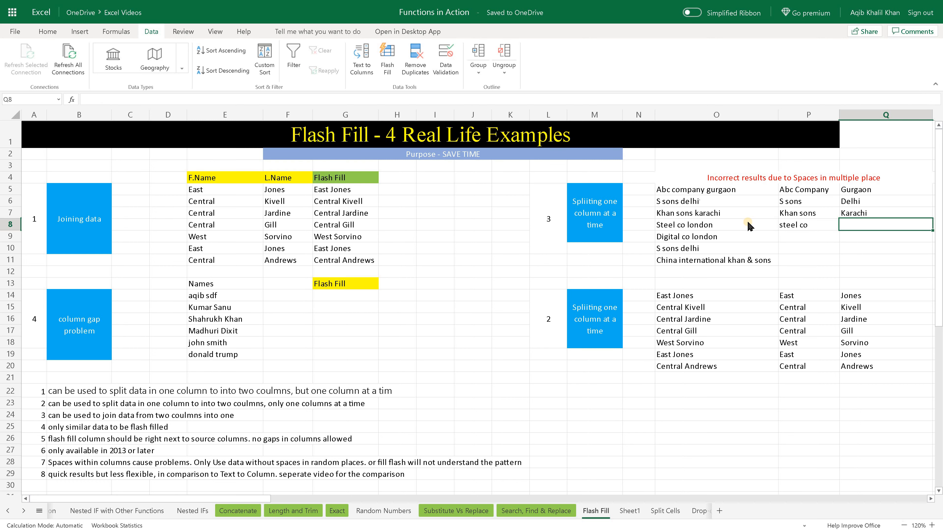
type("london")
key("Return")
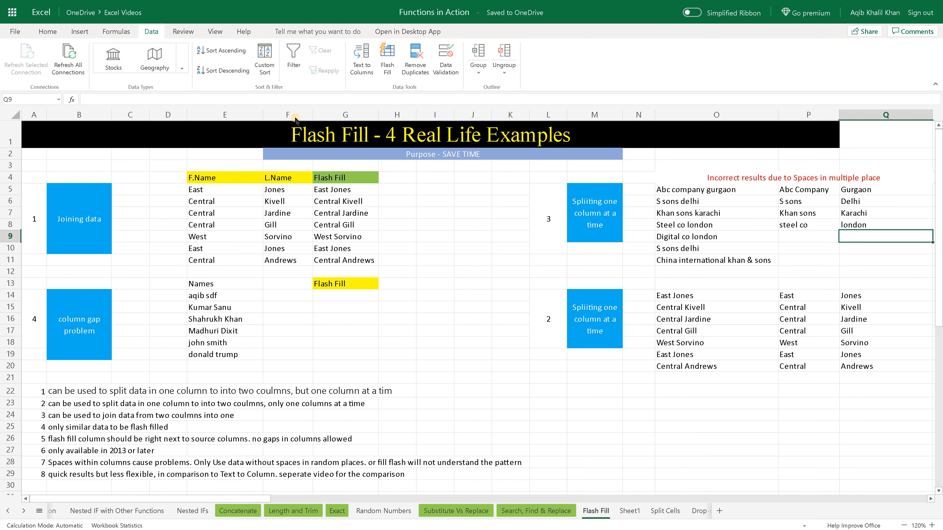
Step: Try Flash Fill from Q9 and from P9 using the four sample company splits above, dismissing each message
left_click(387, 56)
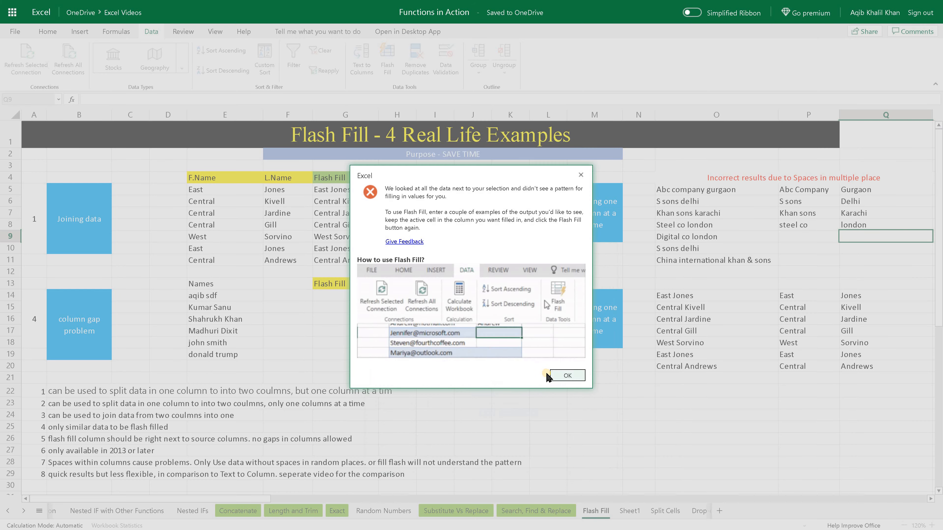
left_click(566, 376)
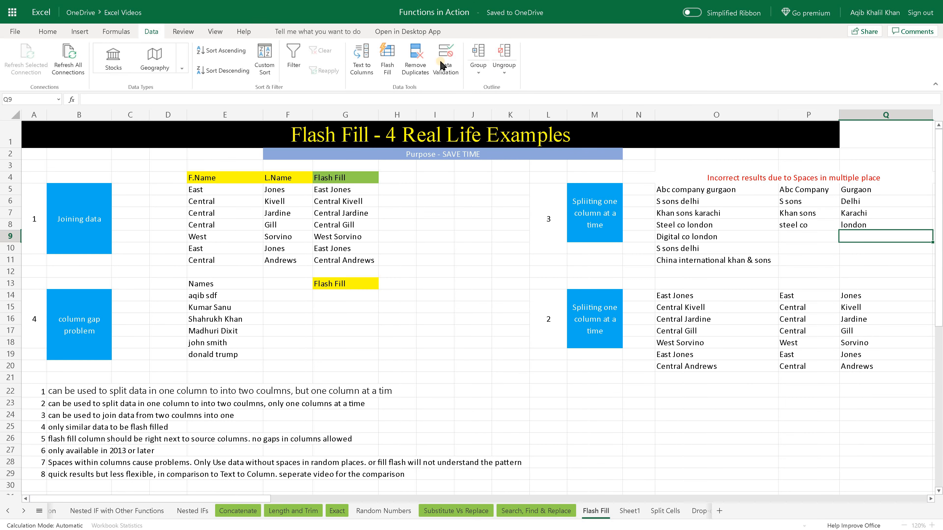
key("Left")
left_click(387, 55)
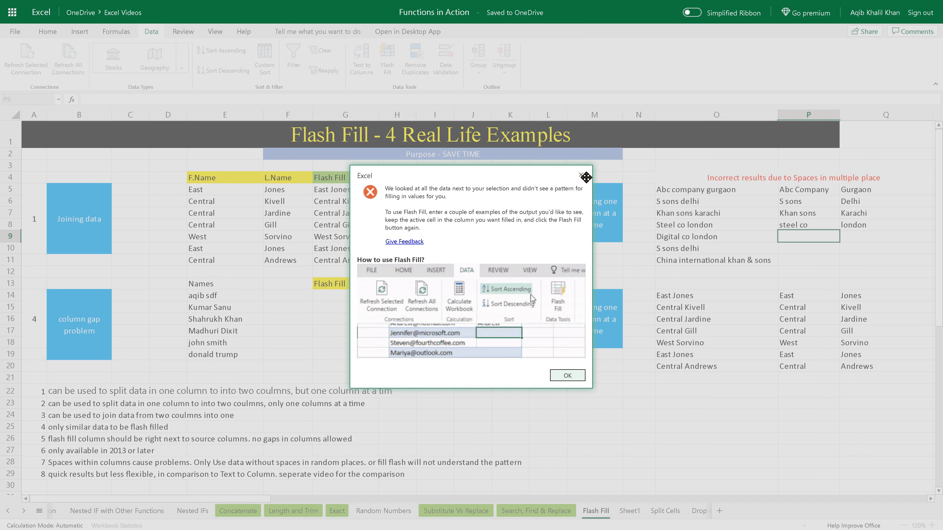
key("Return")
Step: Examine the company split range P5:Q11 against the multi-space company names in O5 and O11
left_click_drag(791, 189, 847, 261)
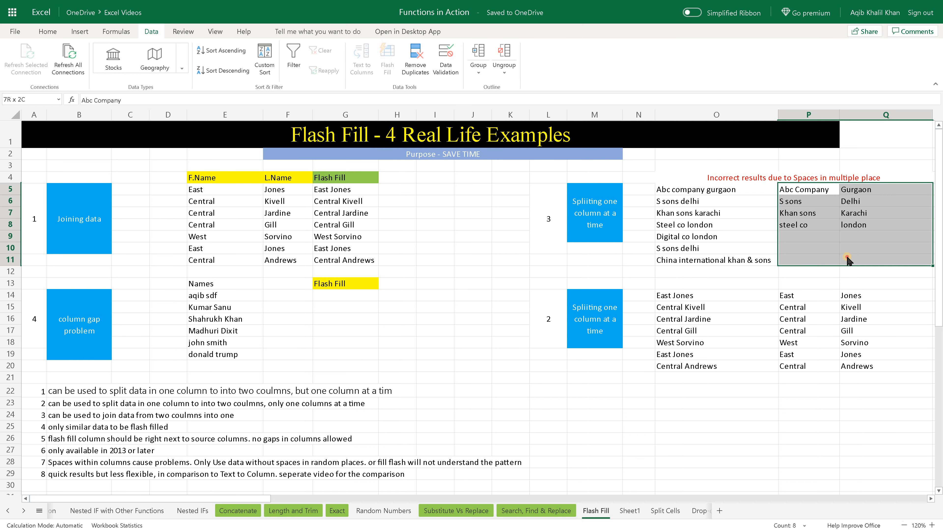
left_click(824, 240)
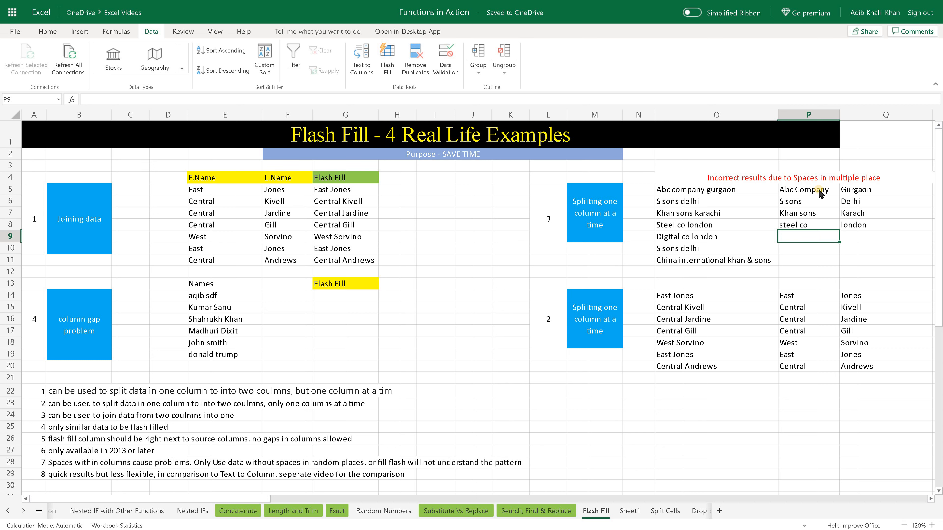
left_click_drag(805, 236, 844, 262)
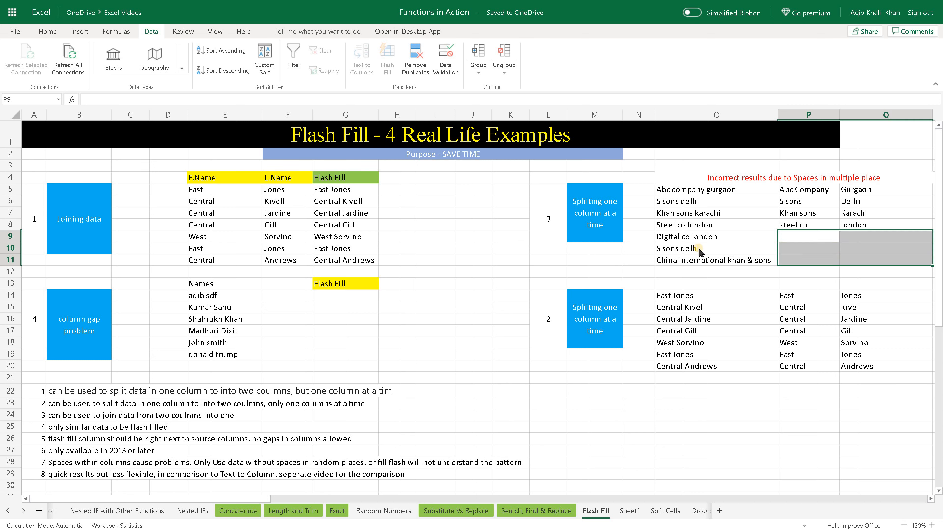
left_click(692, 262)
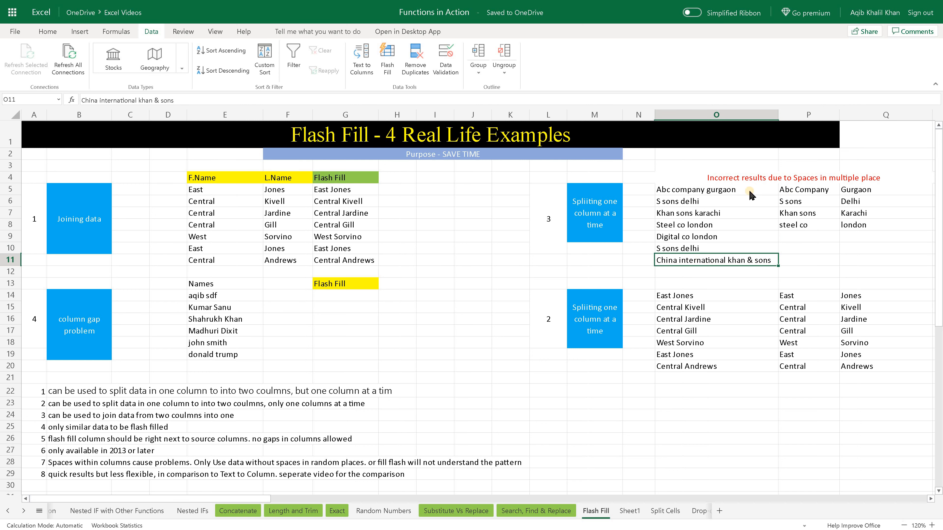
left_click(666, 191)
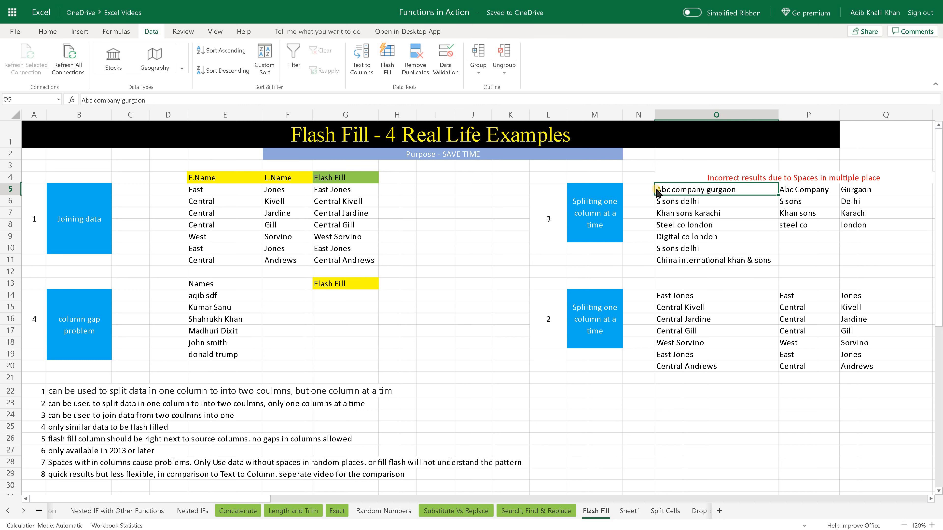
left_click(805, 246)
left_click(804, 237)
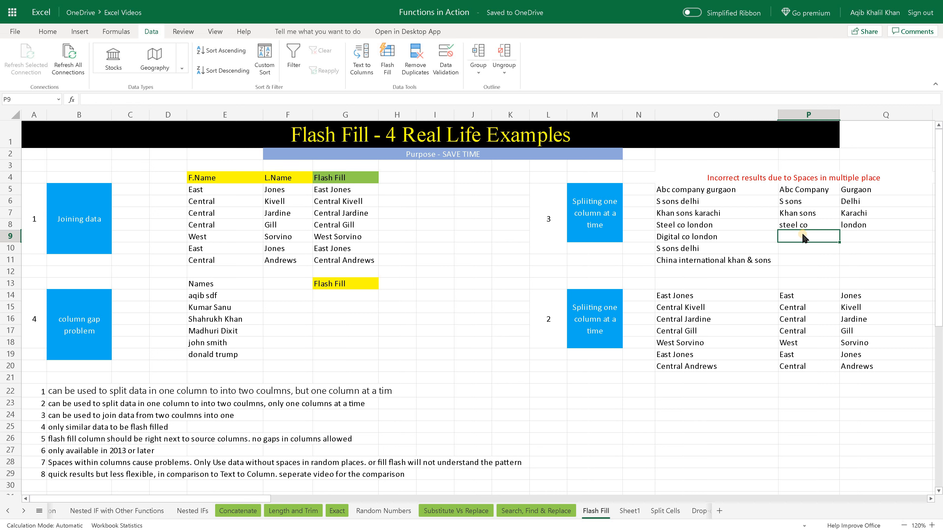
Step: Review the four example labels, and compare the column gap names in E14:E19 with the split names in P15:Q20
left_click(572, 225)
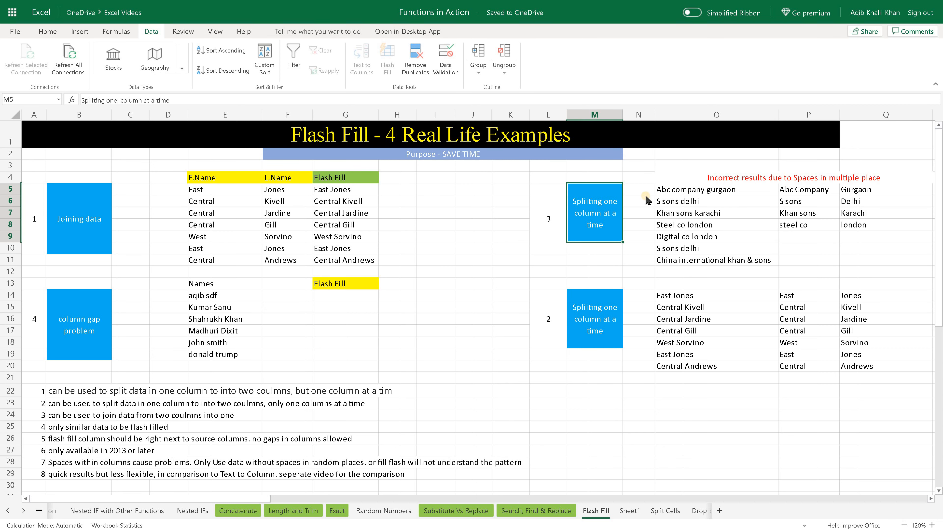
left_click(69, 240)
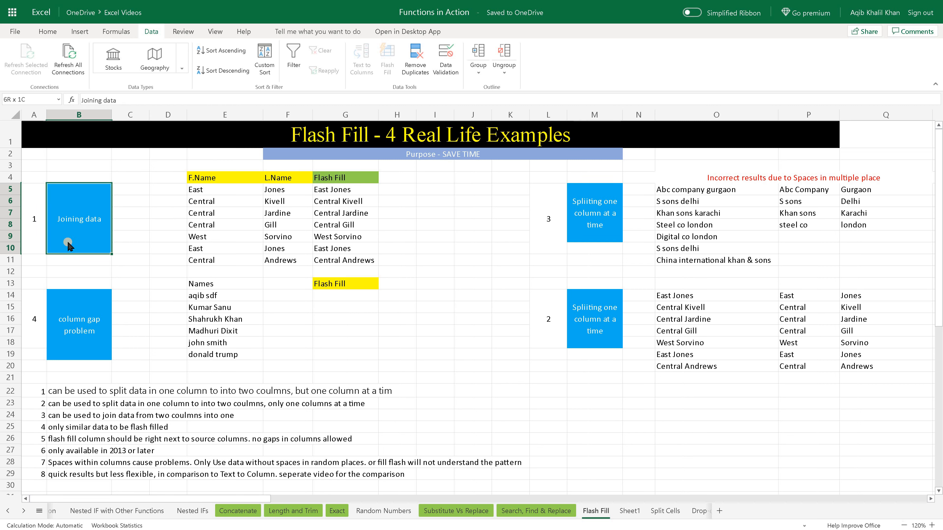
left_click(590, 323)
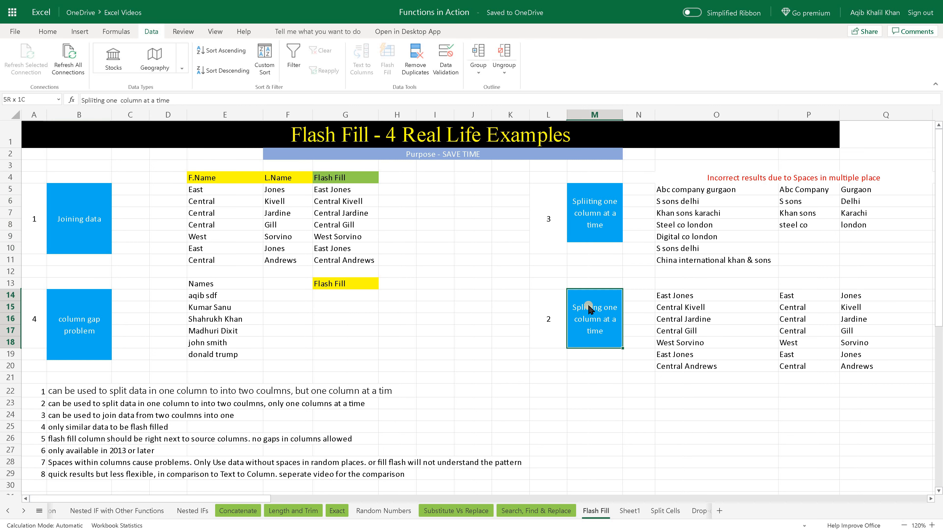
left_click(603, 230)
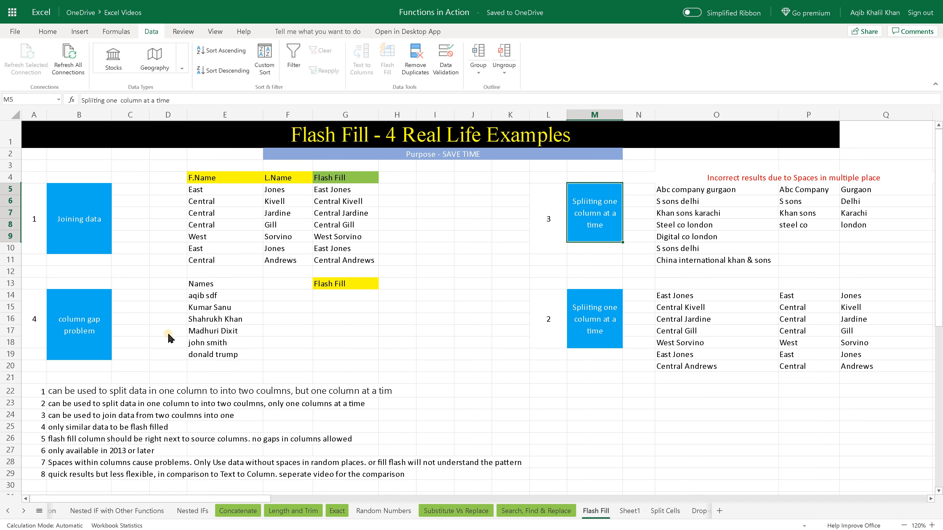
left_click(104, 337)
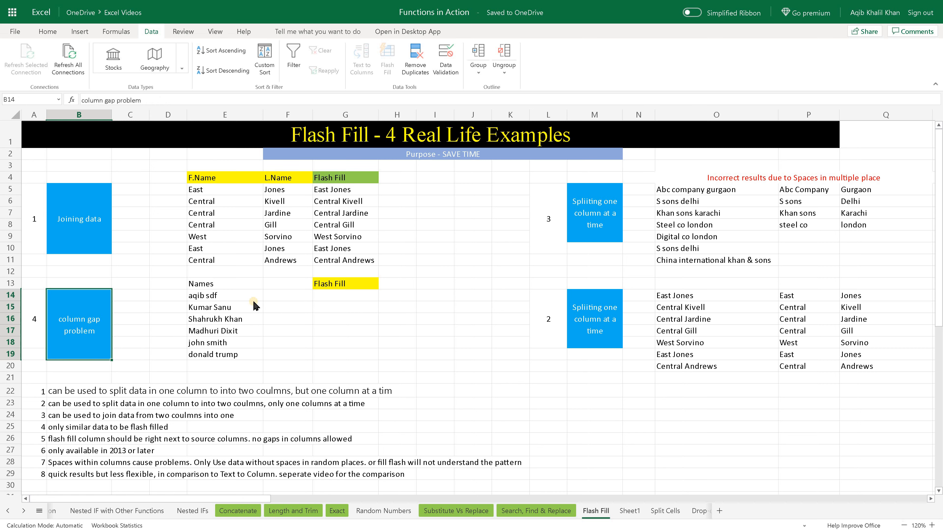
left_click_drag(215, 294, 213, 354)
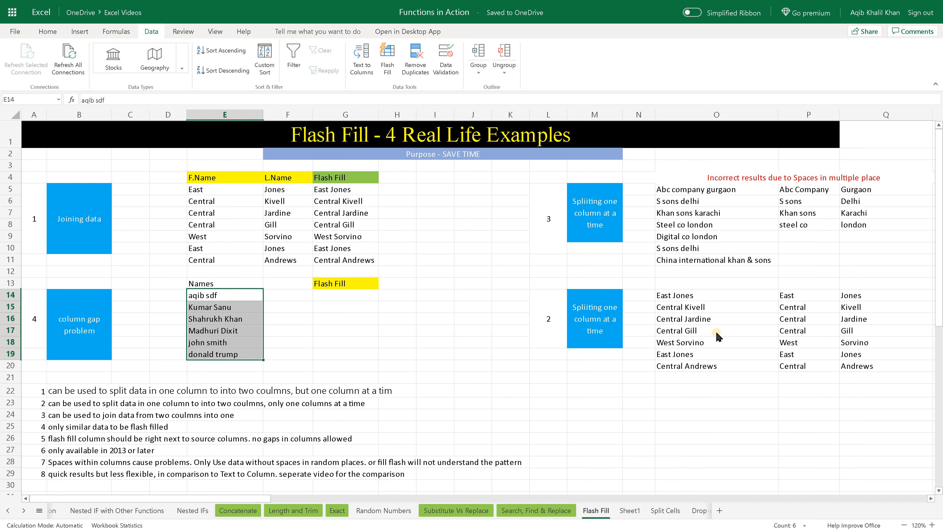
left_click_drag(793, 308, 858, 308)
left_click_drag(856, 364, 856, 366)
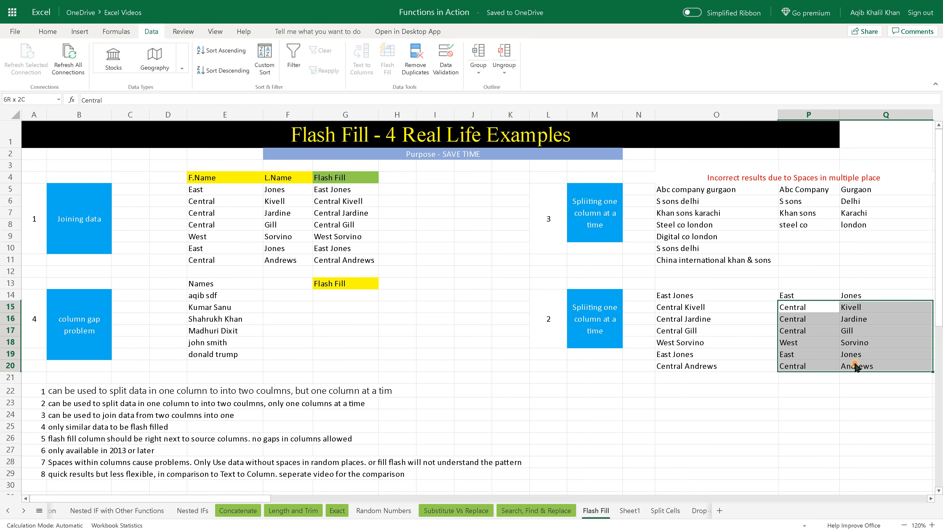
Step: Enter a sample split of the full name in E14 for the column gap example: first name in G14, last name in H14
left_click(335, 296)
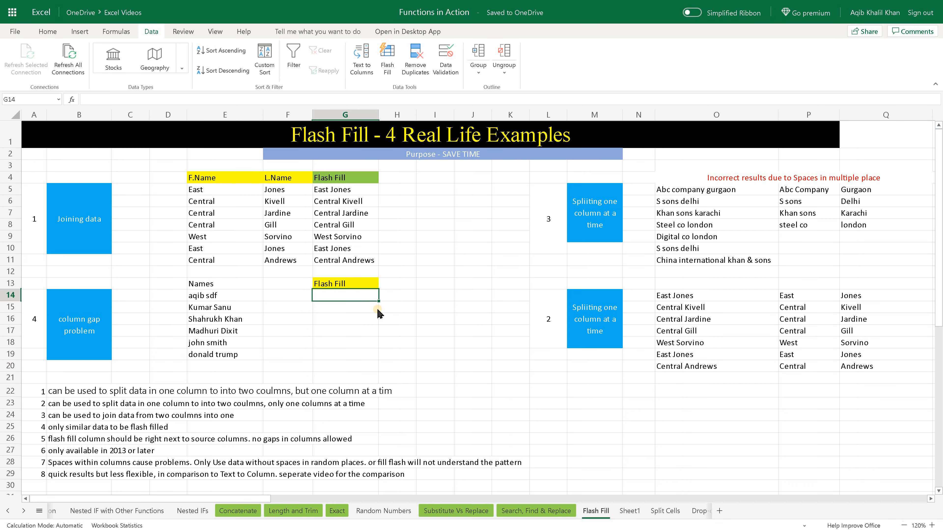
type("aqib")
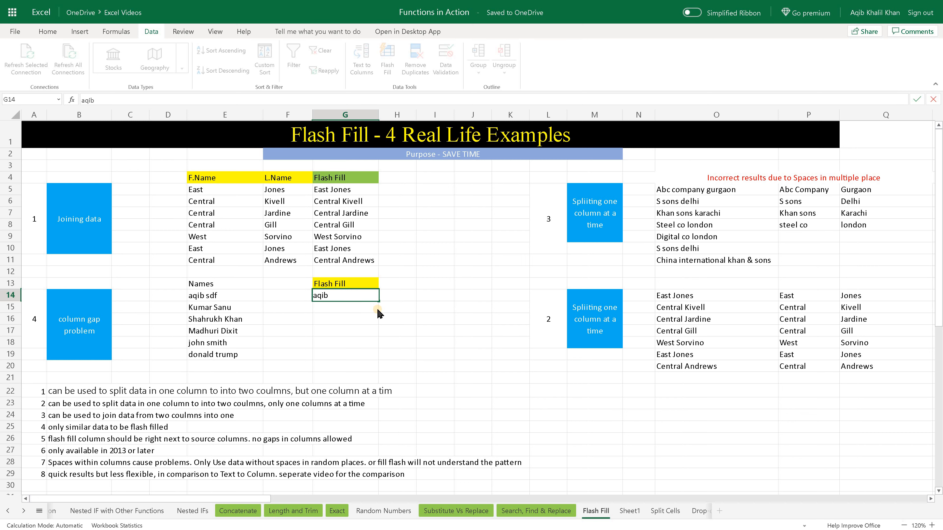
key("Tab")
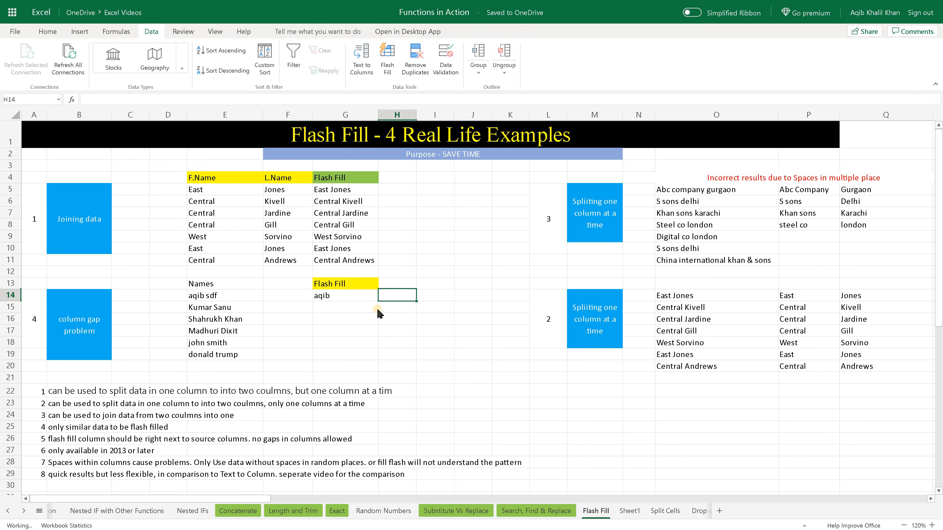
type("sdf")
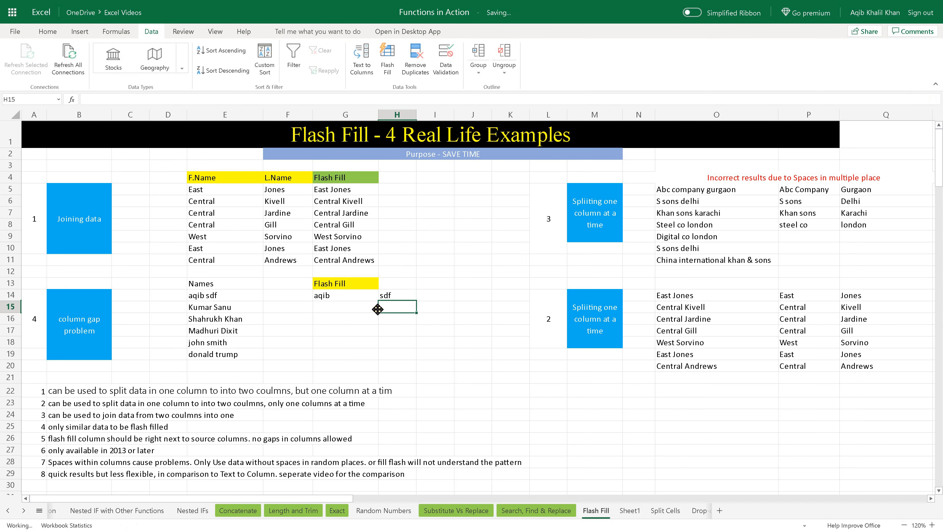
Step: Try Flash Fill from G15 with column F left empty between the names and the sample split
key("Return")
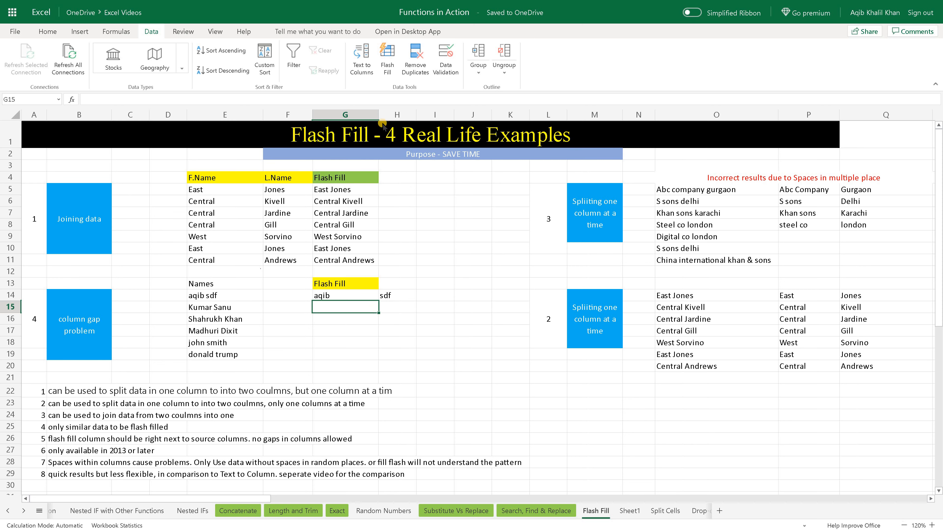
left_click(388, 63)
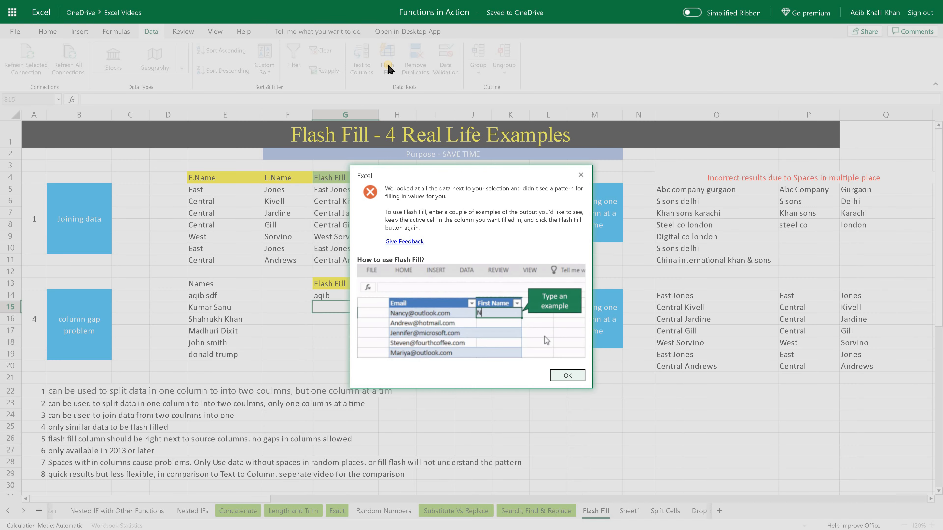
left_click(580, 174)
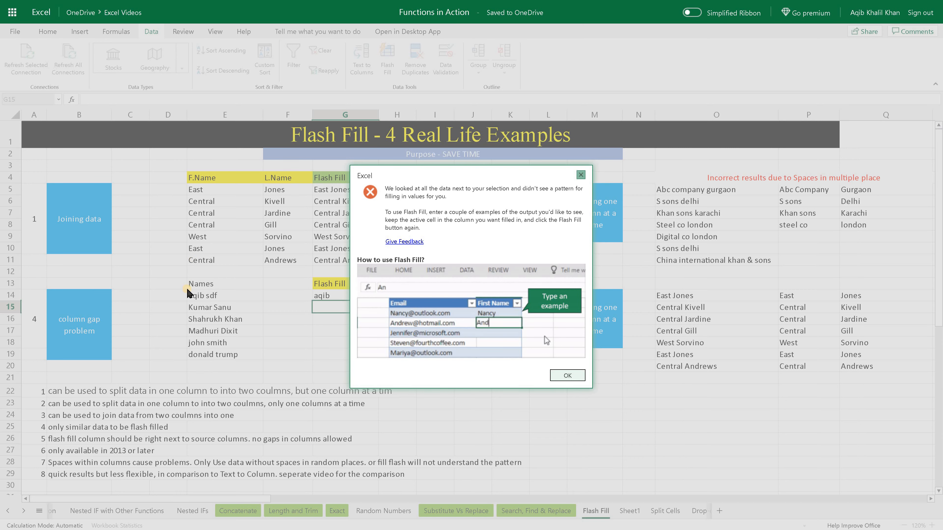
Step: Compare the names in E14:E19 and the sample split in G14:H14 with the adjacent source names in O15:O20
left_click_drag(198, 297, 199, 345)
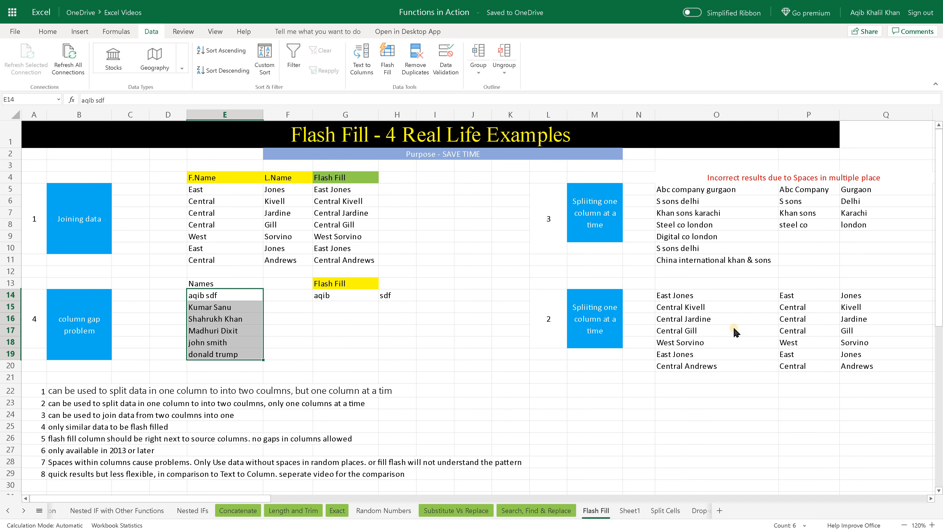
left_click_drag(681, 307, 677, 367)
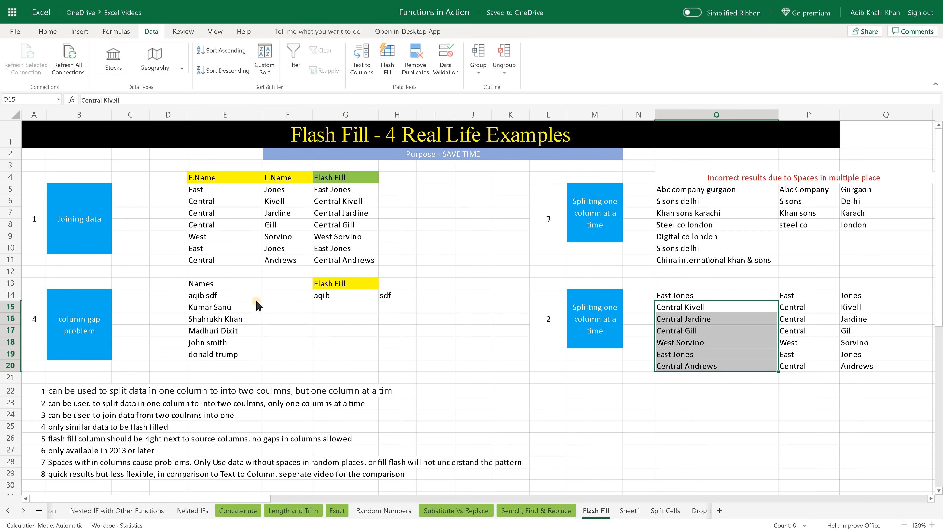
mouse_move(216, 296)
left_mouse_down()
mouse_move(210, 355)
mouse_move(214, 307)
left_mouse_up()
left_click_drag(333, 296, 402, 300)
left_click(355, 300)
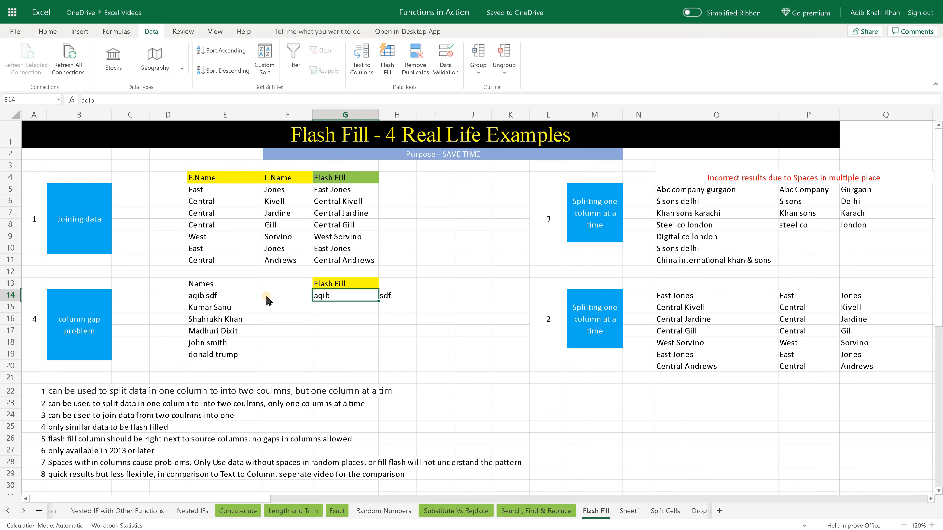
Step: Examine the empty column gap in F14:F19 between the source names in column E and the sample split in G14:H14
left_click(276, 301)
mouse_move(277, 354)
left_mouse_down()
mouse_move(286, 295)
mouse_move(280, 359)
left_mouse_up()
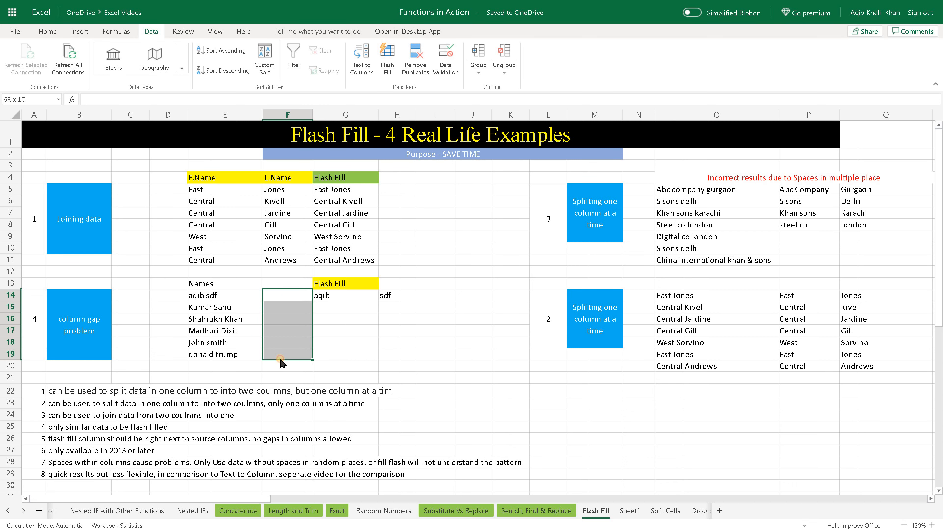
left_click(221, 301)
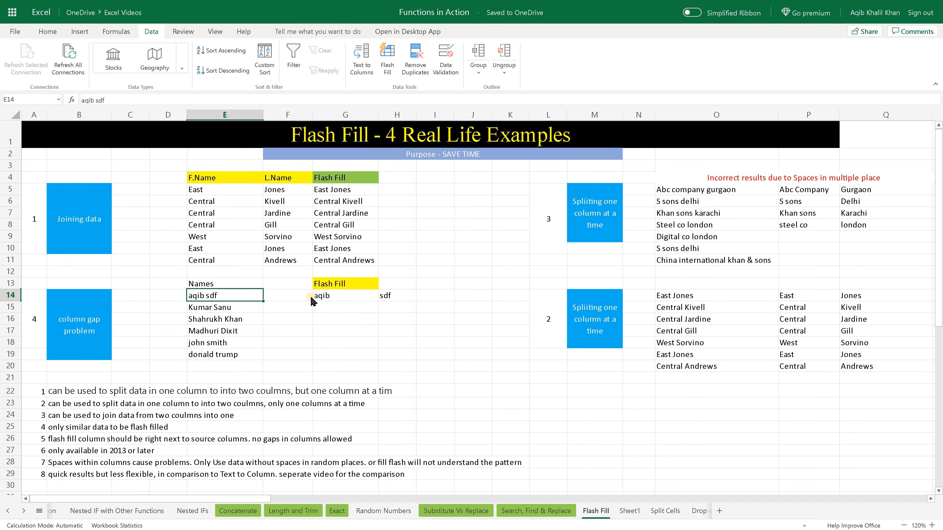
left_click_drag(288, 296, 275, 360)
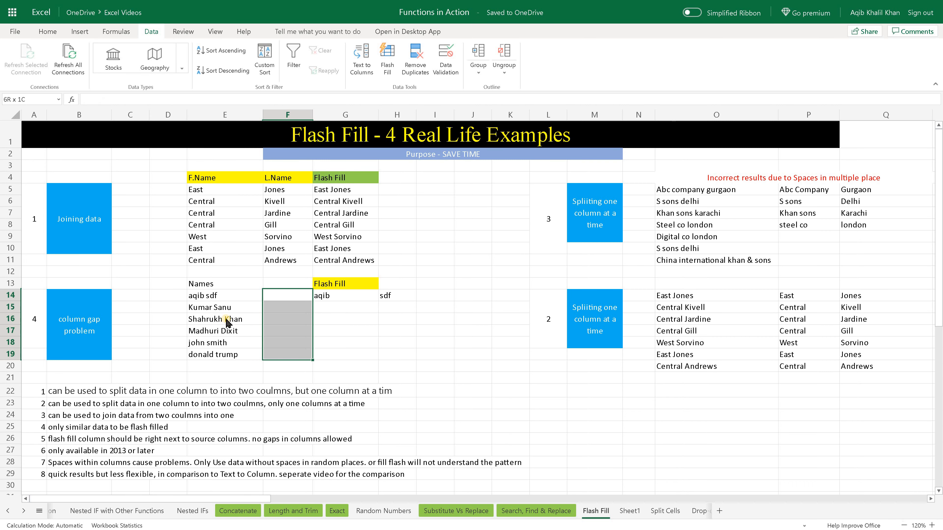
left_click_drag(385, 296, 339, 296)
left_click_drag(278, 296, 287, 300)
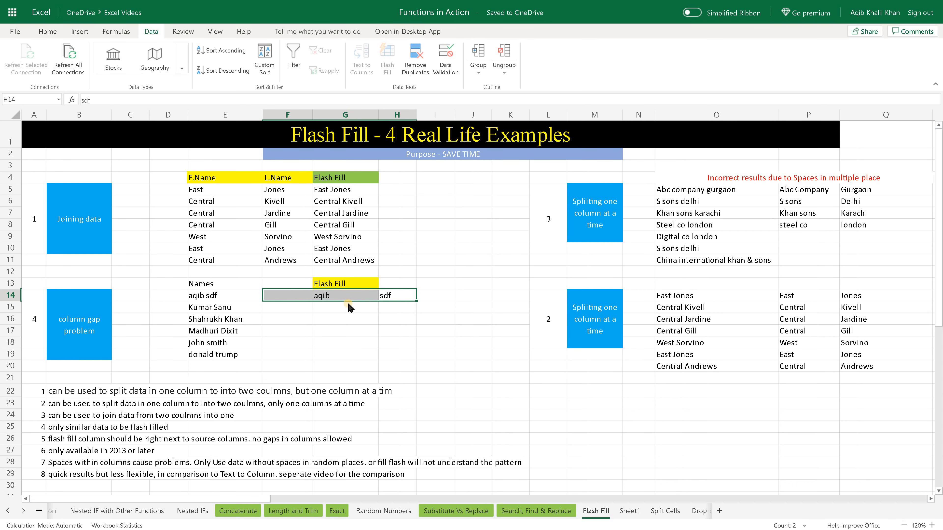
left_click(285, 297)
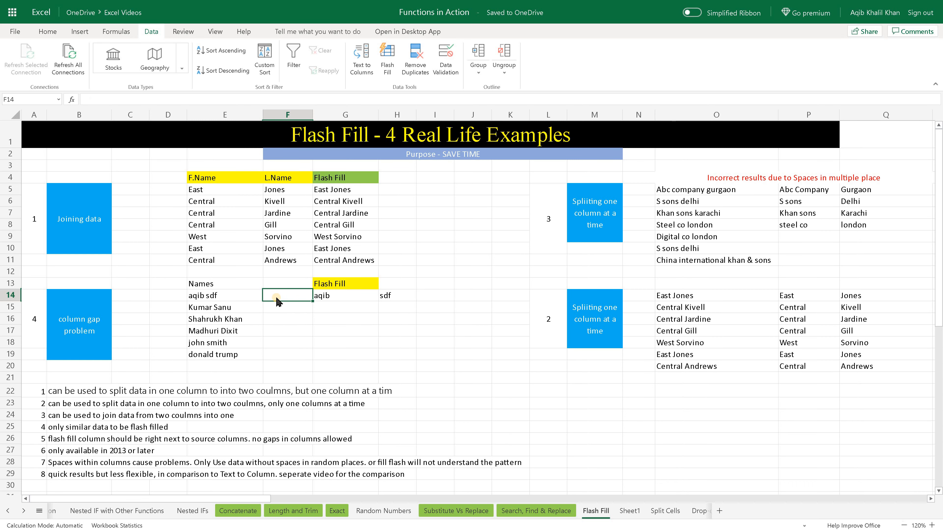
left_click_drag(279, 297, 282, 355)
Step: Move the sample first name from G14 to F14 and the last name from H14 to G14, closing the column gap
left_click(335, 299)
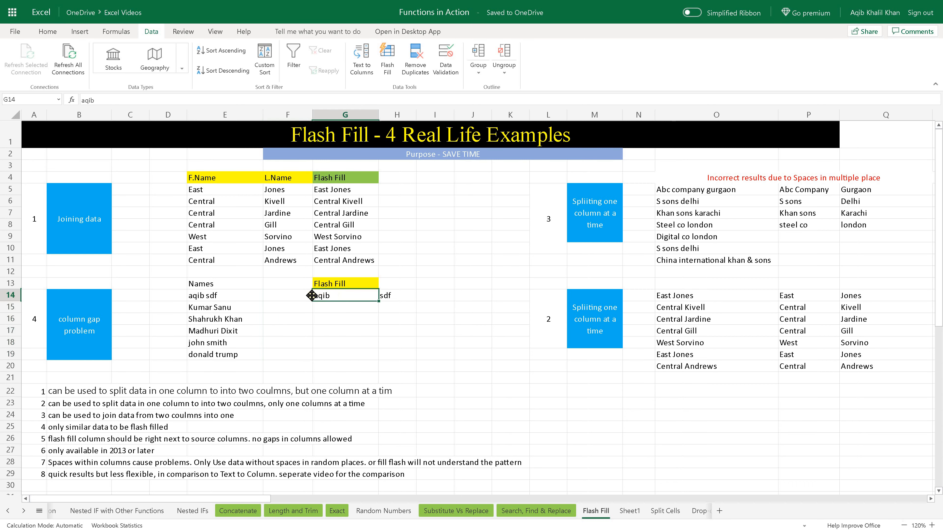
left_click_drag(313, 300, 286, 302)
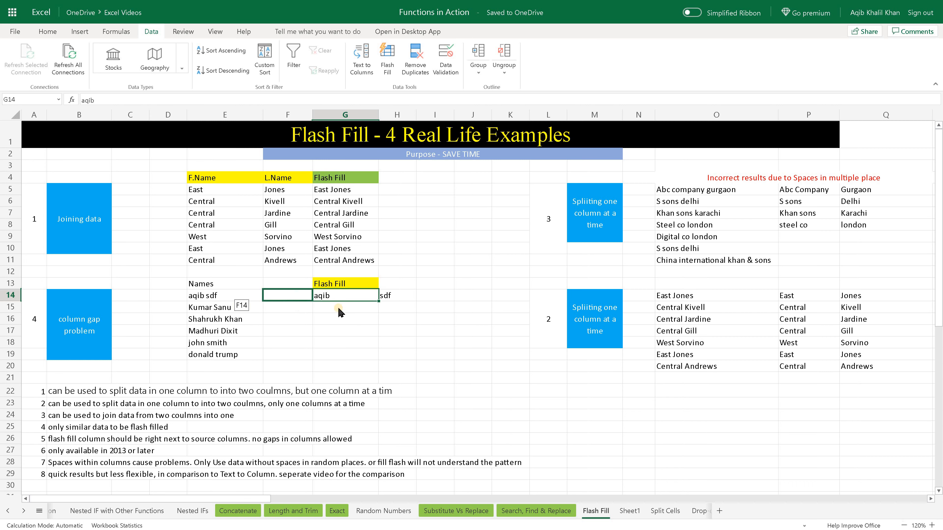
left_click(387, 296)
left_click_drag(379, 299, 357, 301)
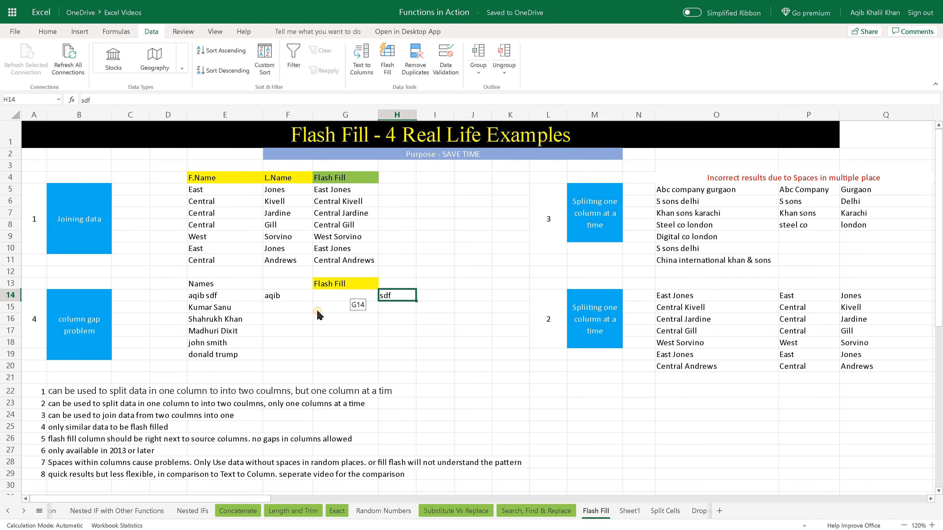
Step: Flash Fill the remaining first names from F15 and the remaining last names from G15 in the column gap example
left_click(273, 308)
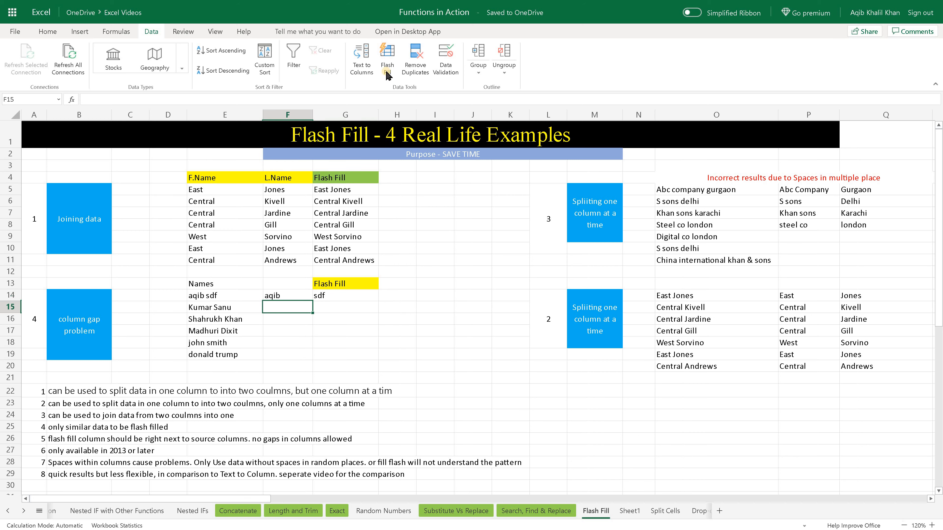
left_click(390, 64)
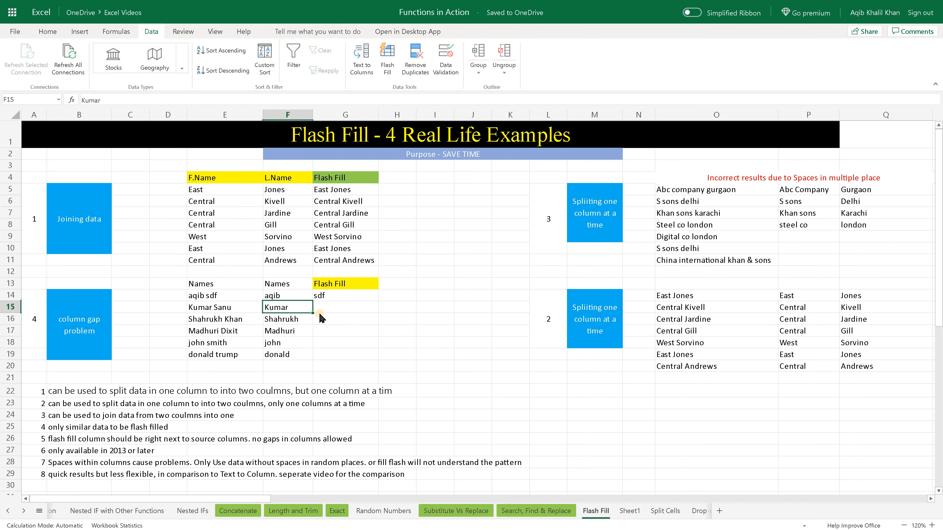
left_click(338, 306)
left_click(387, 59)
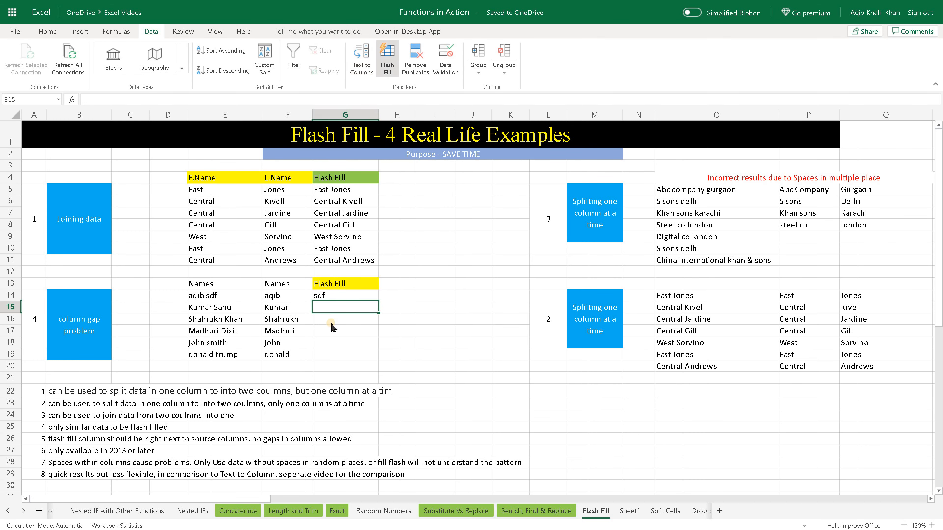
left_click(331, 355)
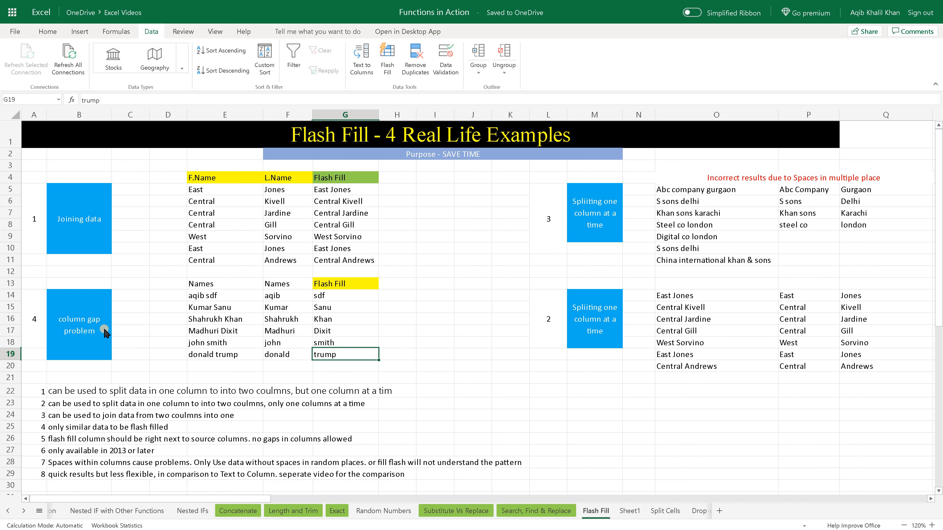
Step: Review the column gap label, and compare the first and last names in E5:F11 with the joined names in G5:G11
left_click(96, 356)
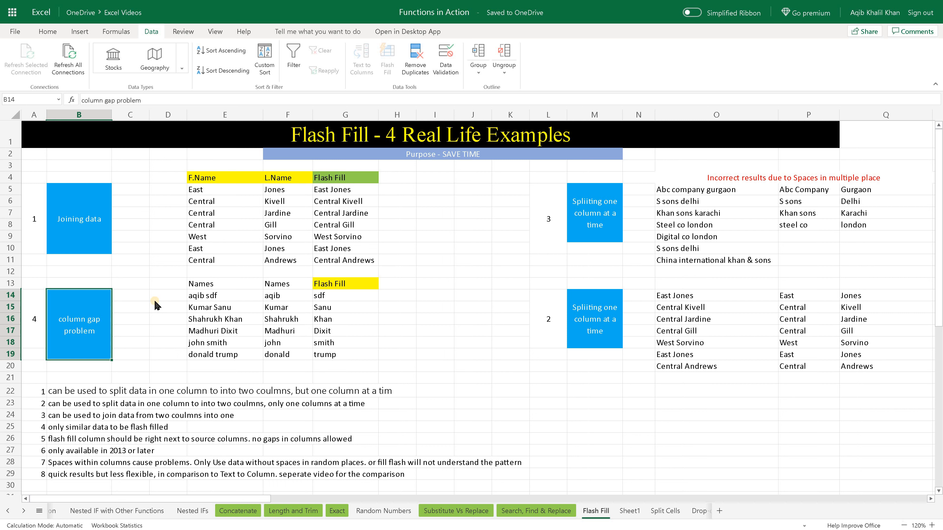
left_click_drag(235, 190, 320, 226)
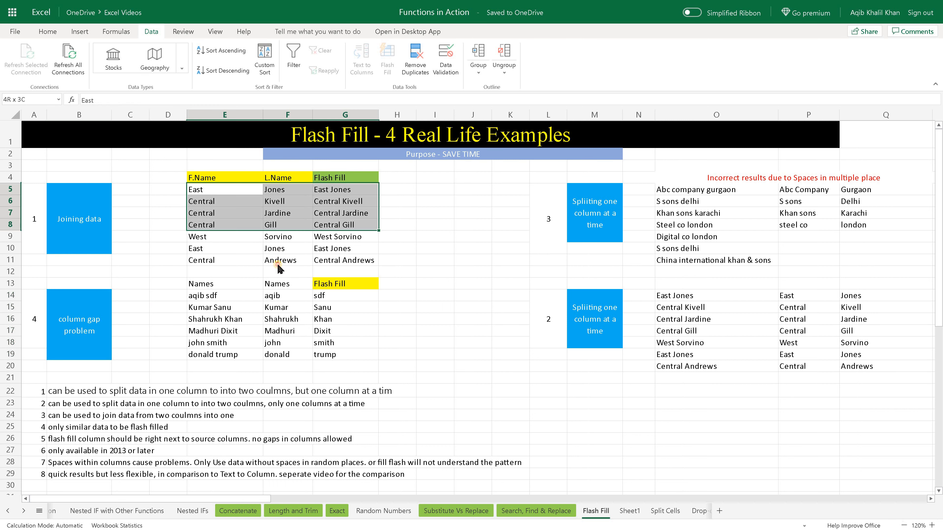
left_click_drag(278, 263, 278, 264)
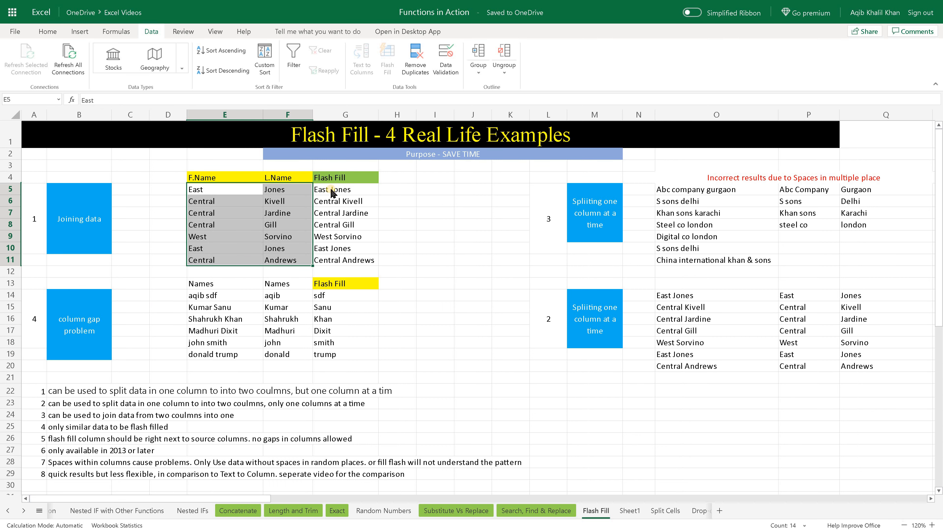
left_click_drag(332, 191, 333, 258)
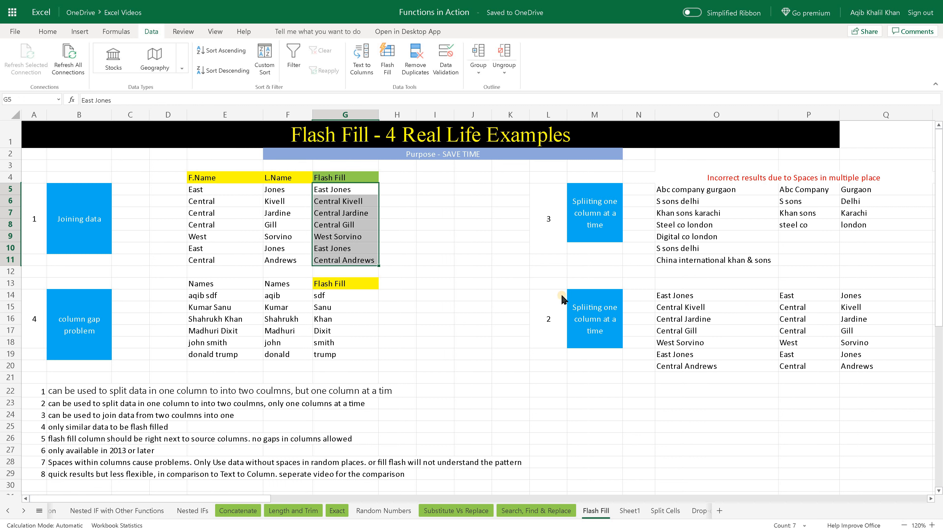
left_click(258, 275)
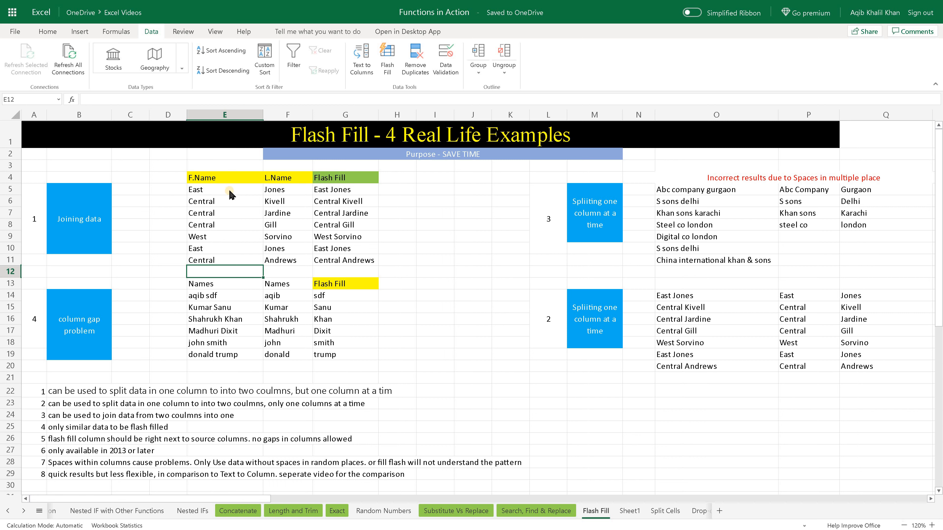
left_click(329, 192)
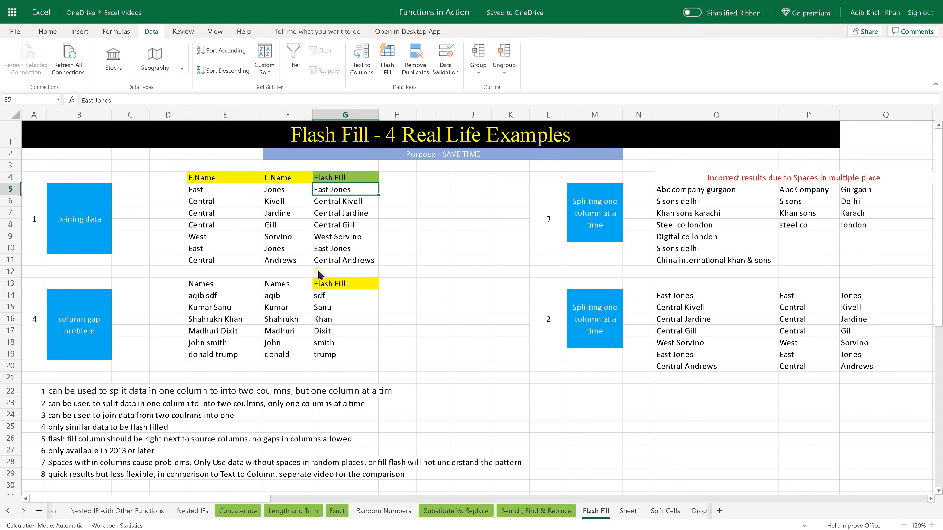